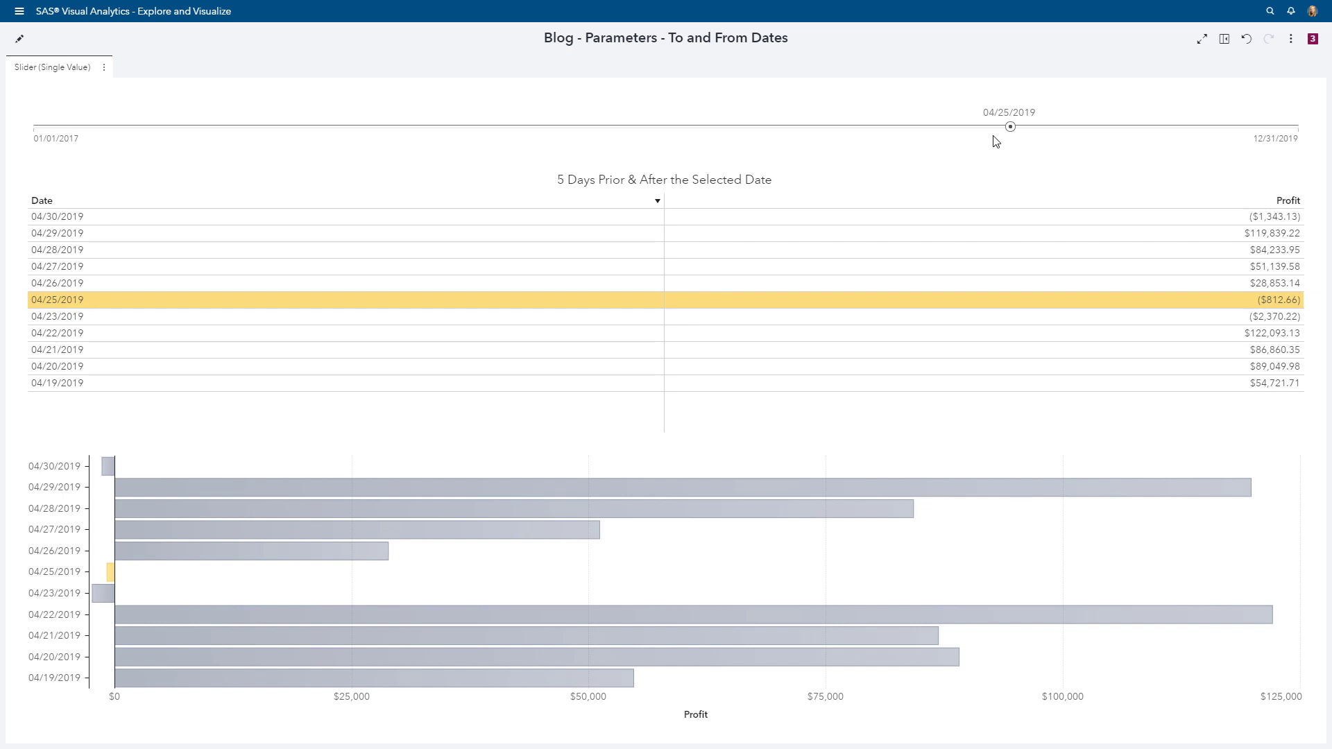
# Drag the date slider to 06/04/2019 so profit shows 05/30/2019 to 06/10/2019.
pyautogui.moveTo(1011, 127); pyautogui.dragTo(1057, 130)
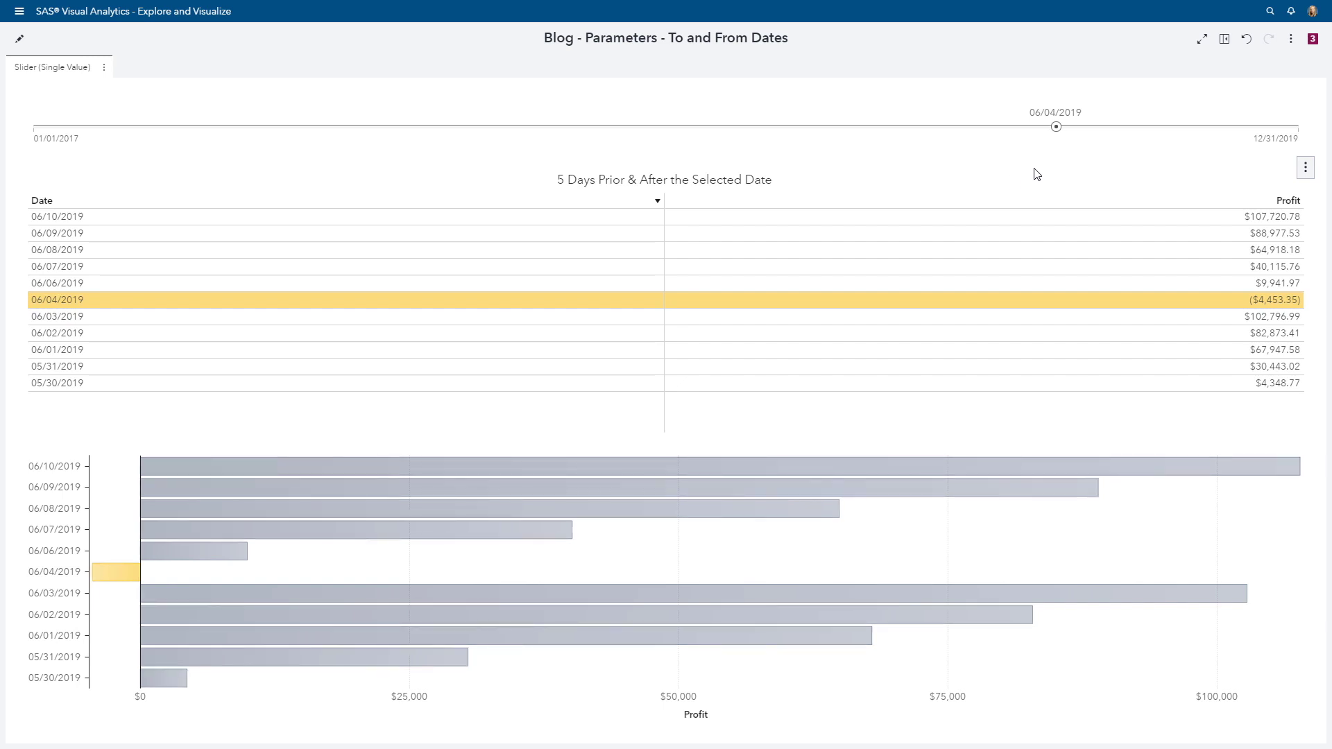
# Switch to the Blog - Parameter to Highlight Data Points report and set the year to 2012.
pyautogui.click(1313, 41)
pyautogui.click(1204, 90)
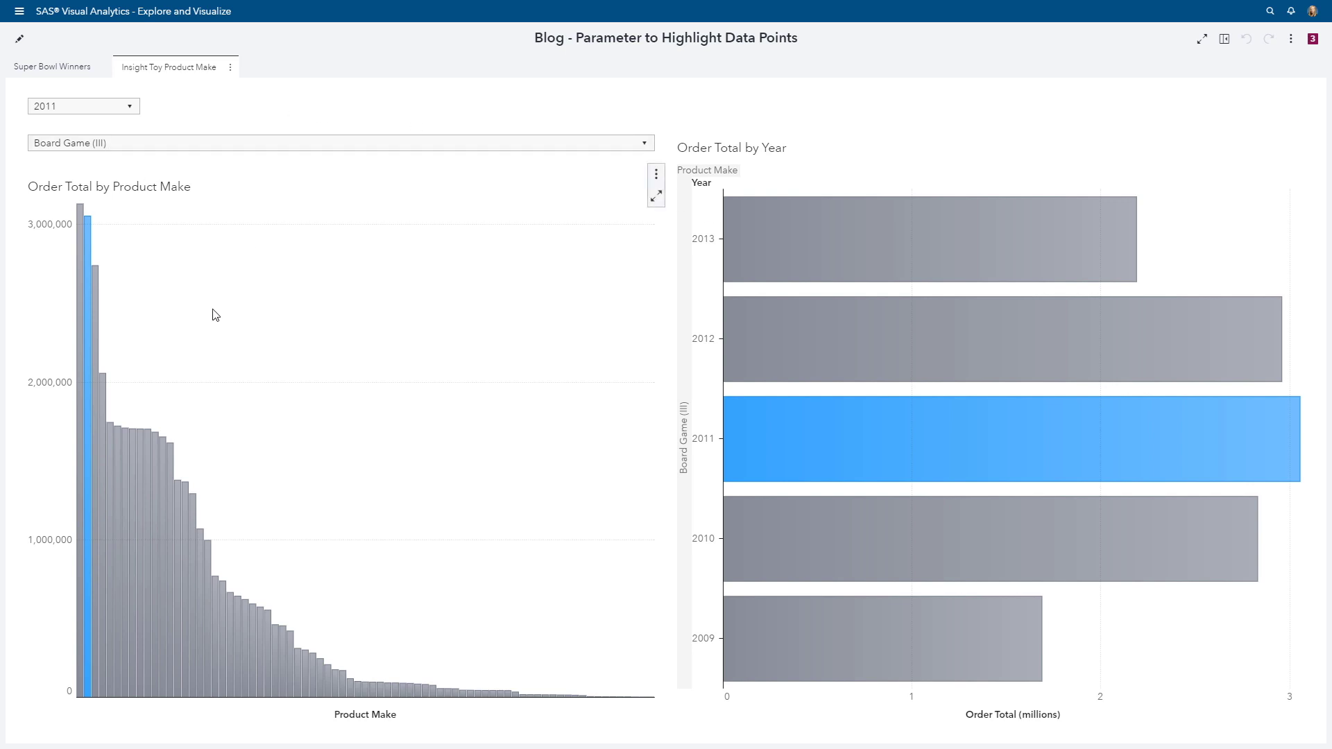
pyautogui.click(101, 110)
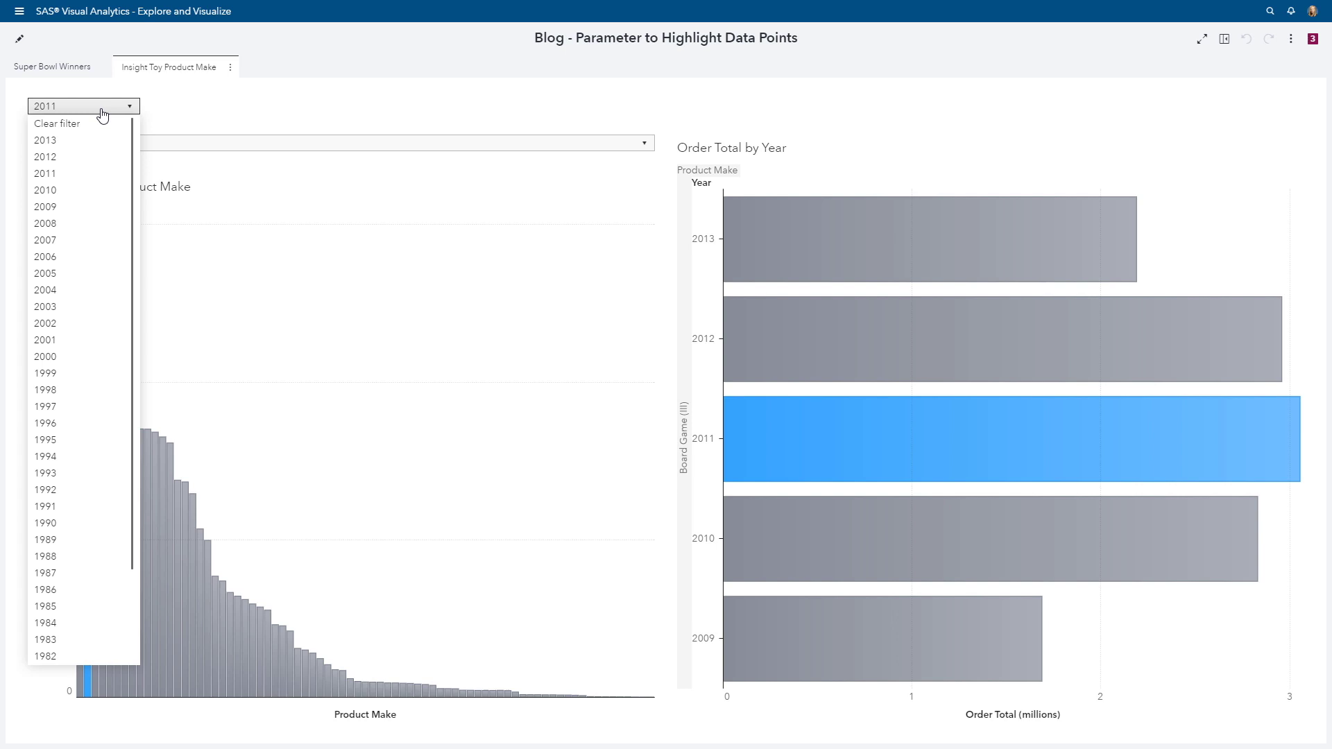
pyautogui.click(66, 158)
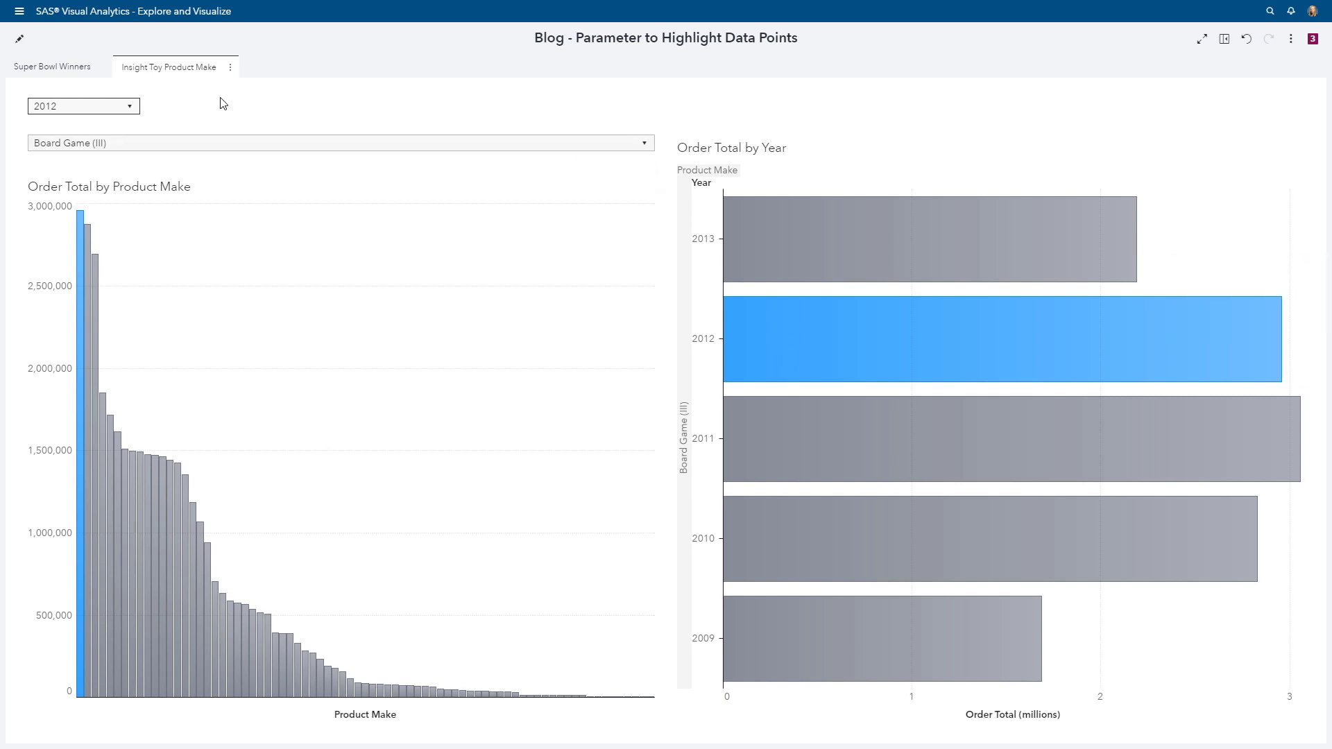
# Choose Super Hero as the product make.
pyautogui.click(193, 143)
pyautogui.scroll(-10, 196, 146)
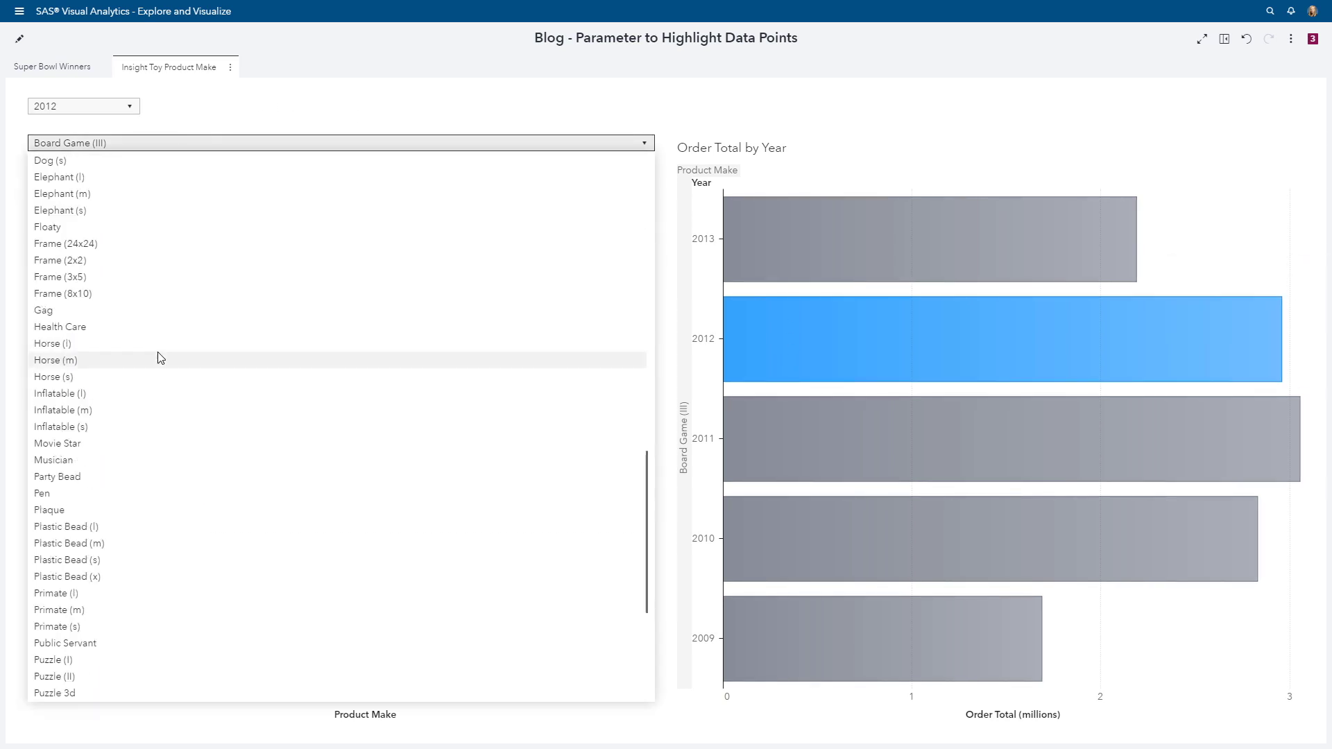
pyautogui.scroll(-3, 118, 508)
pyautogui.click(86, 592)
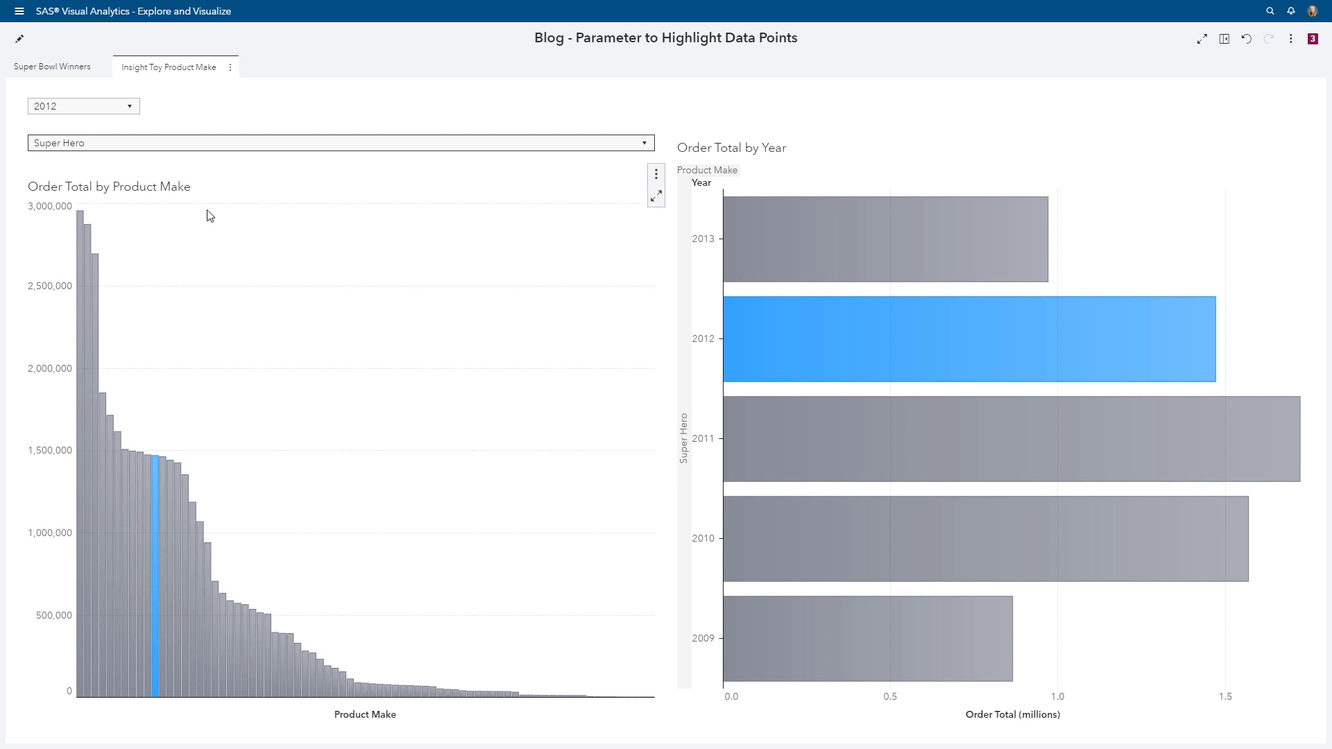
# On the Super Bowl Winners page, select Cowboys in the team drop-down.
pyautogui.click(54, 68)
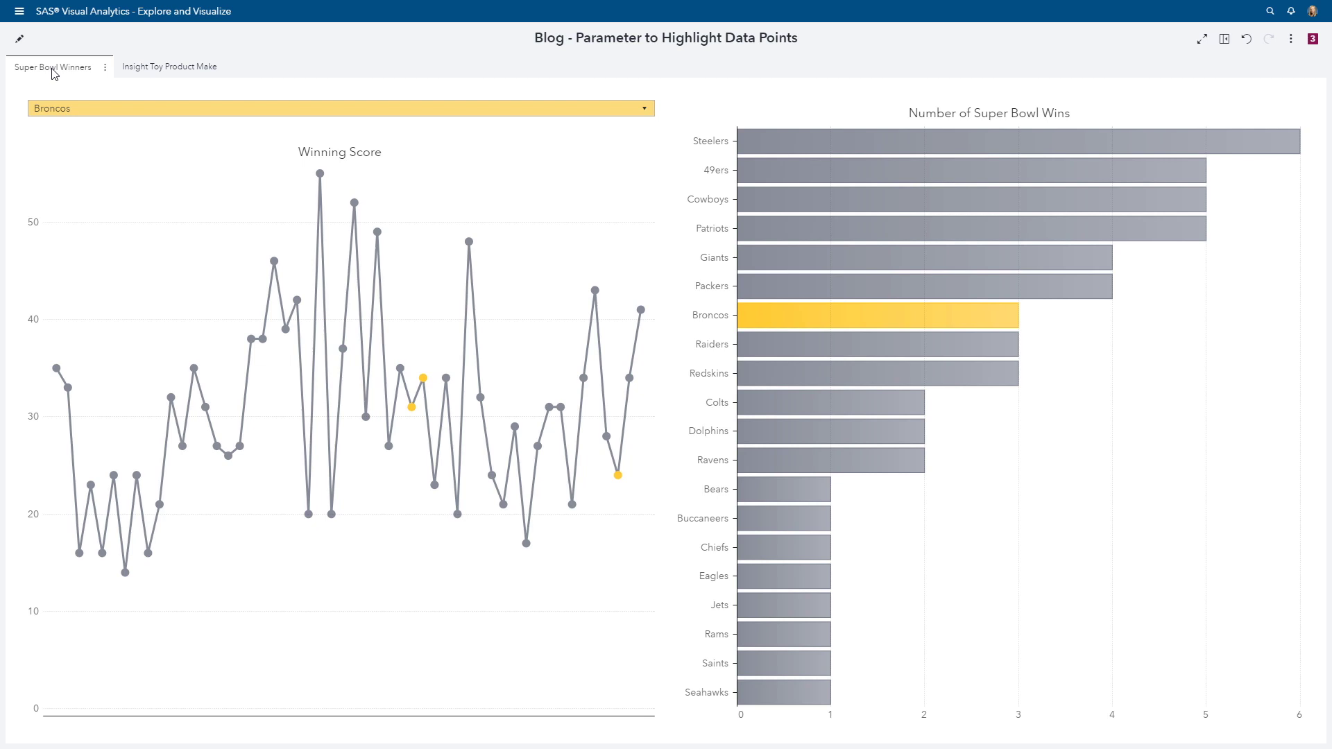
pyautogui.click(74, 108)
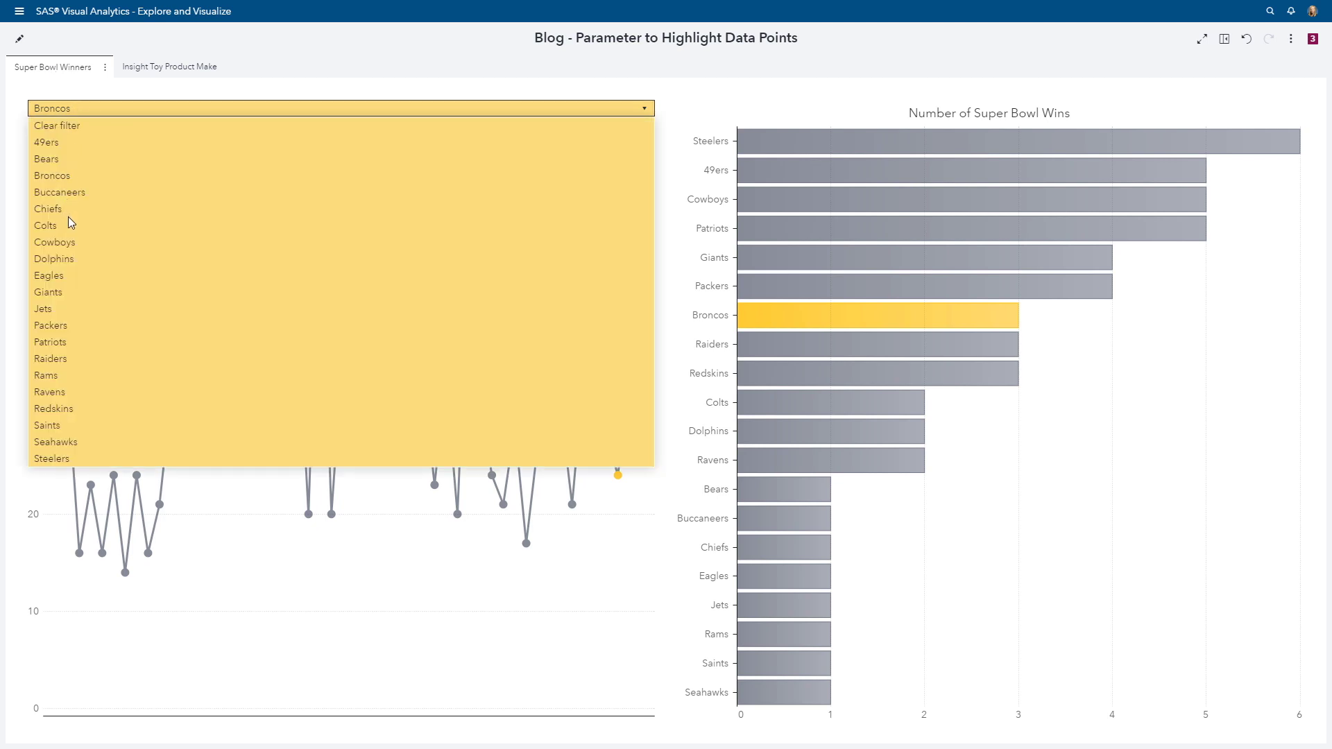
pyautogui.click(63, 244)
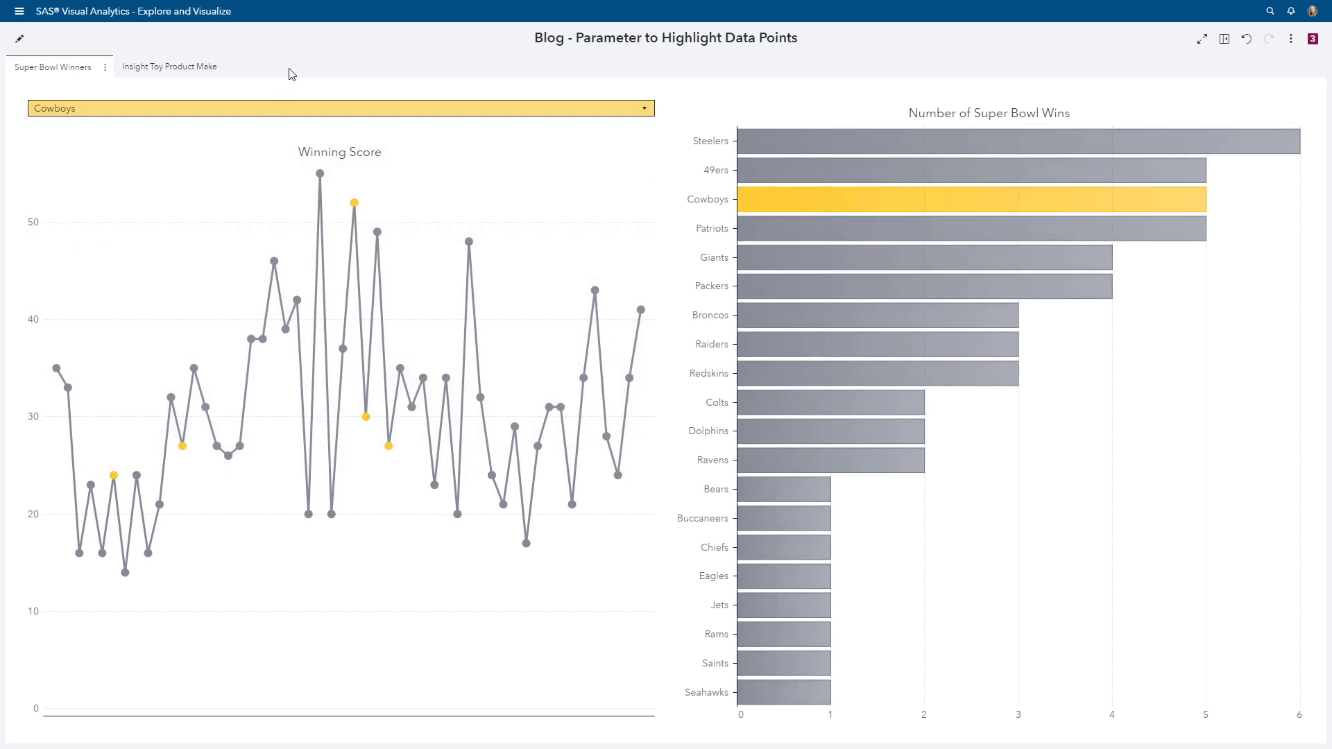
pyautogui.click(1312, 38)
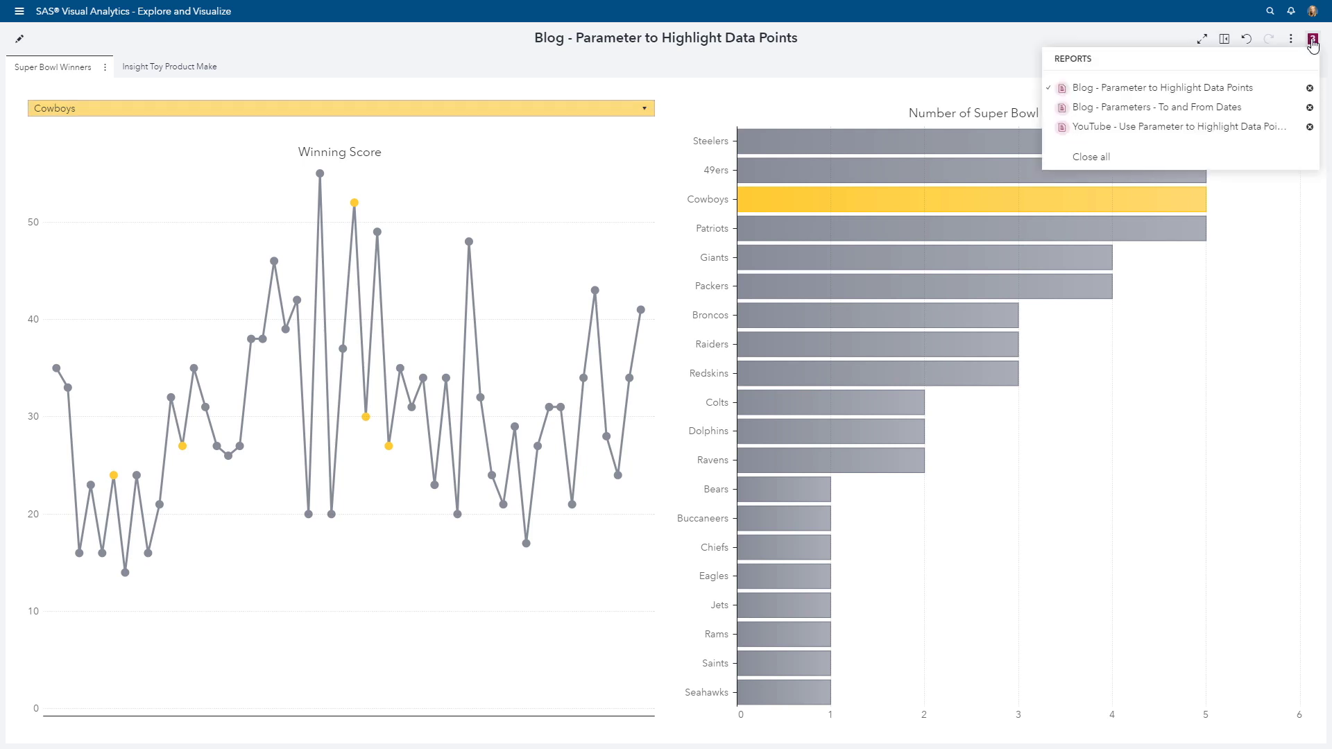
# Open the YouTube - Use Parameter to Highlight Data Points report and inspect the Winning Score and Super Bowl Wins charts' roles.
pyautogui.click(1174, 127)
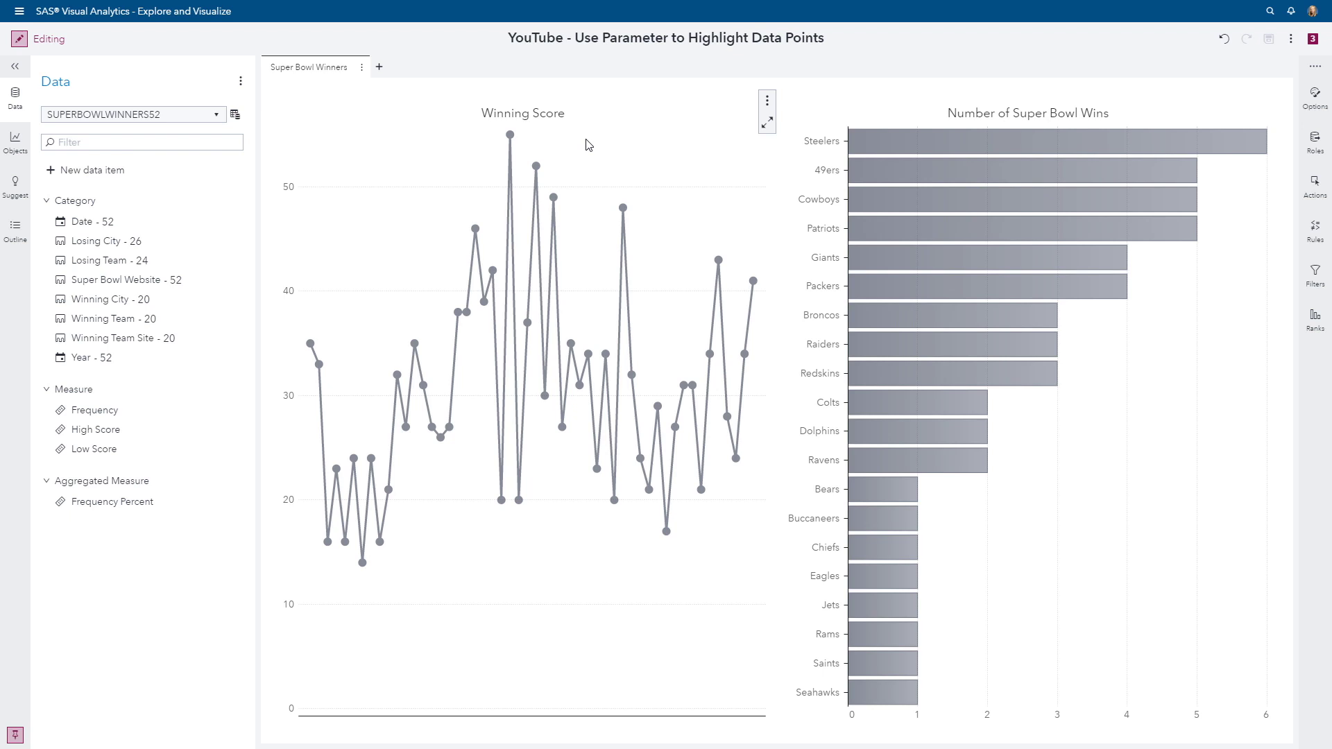
pyautogui.click(660, 232)
pyautogui.click(1317, 144)
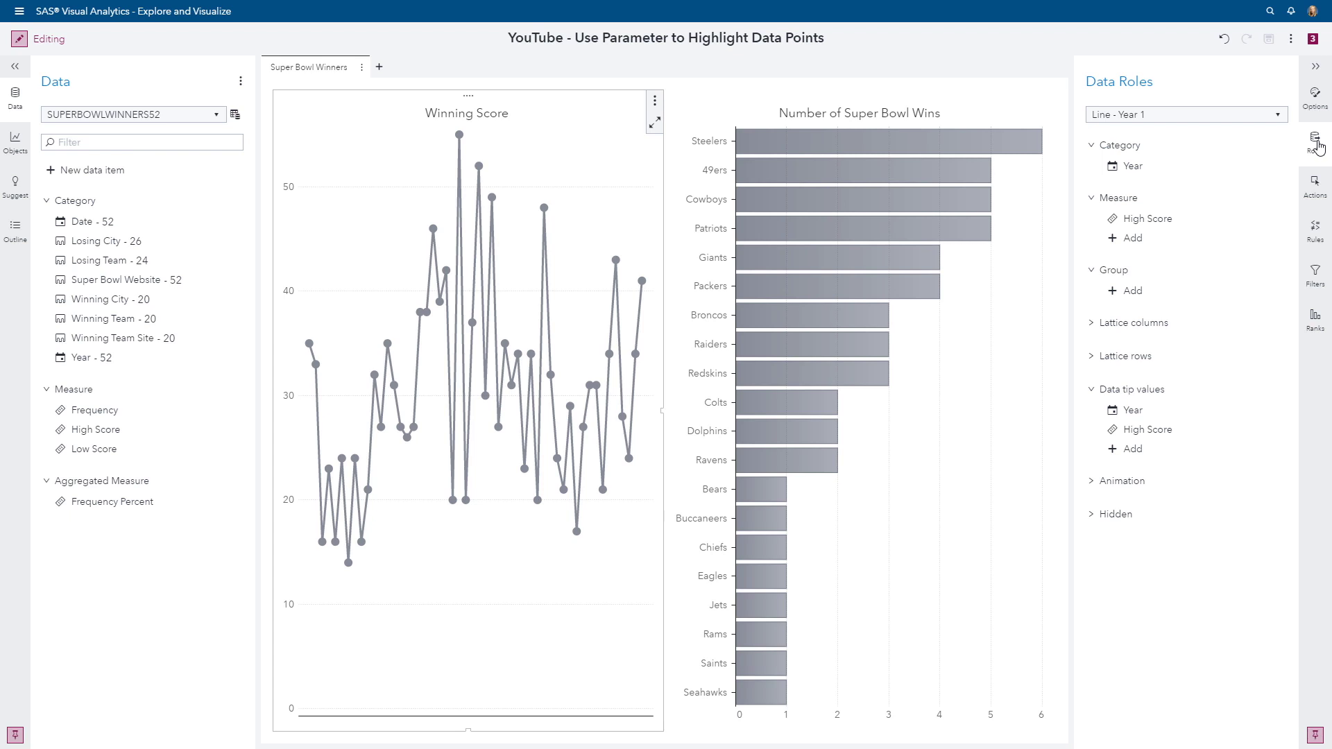
pyautogui.click(1007, 346)
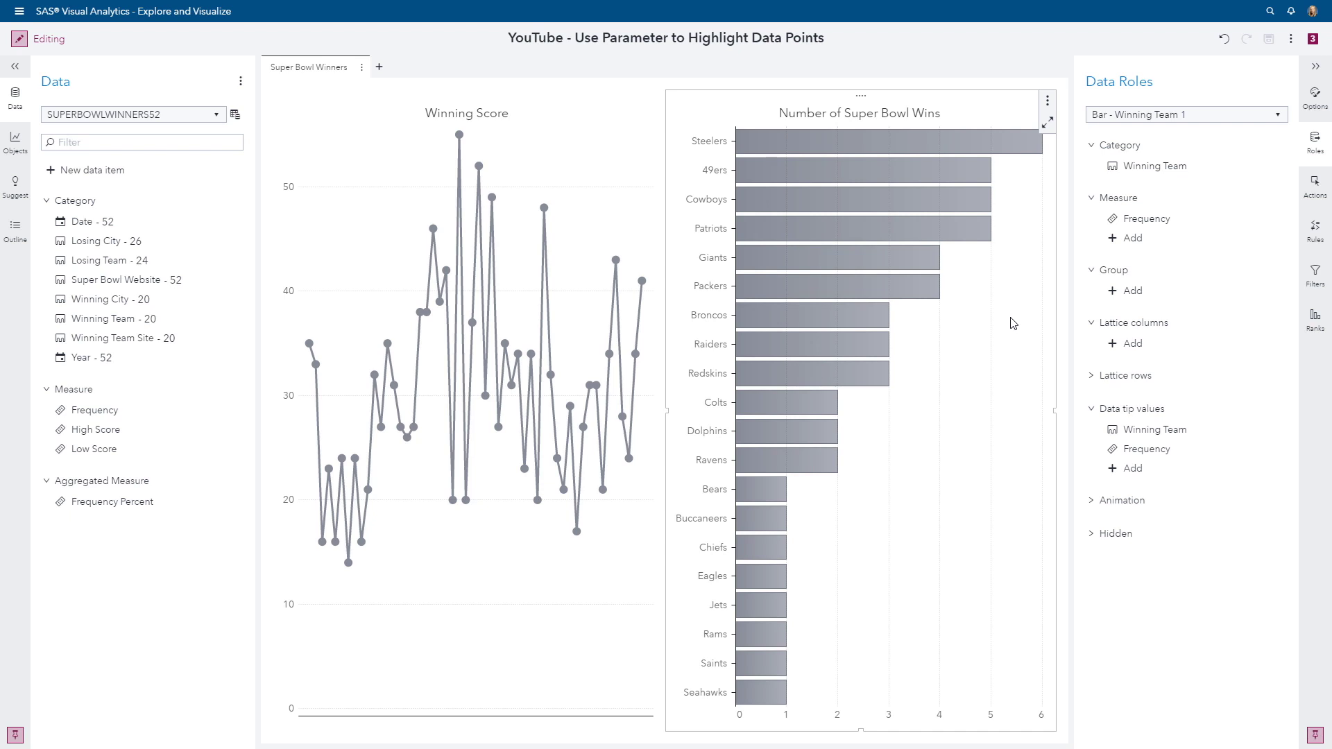
# Expand the page controls on the Super Bowl Winners page to add a prompt area.
pyautogui.click(362, 68)
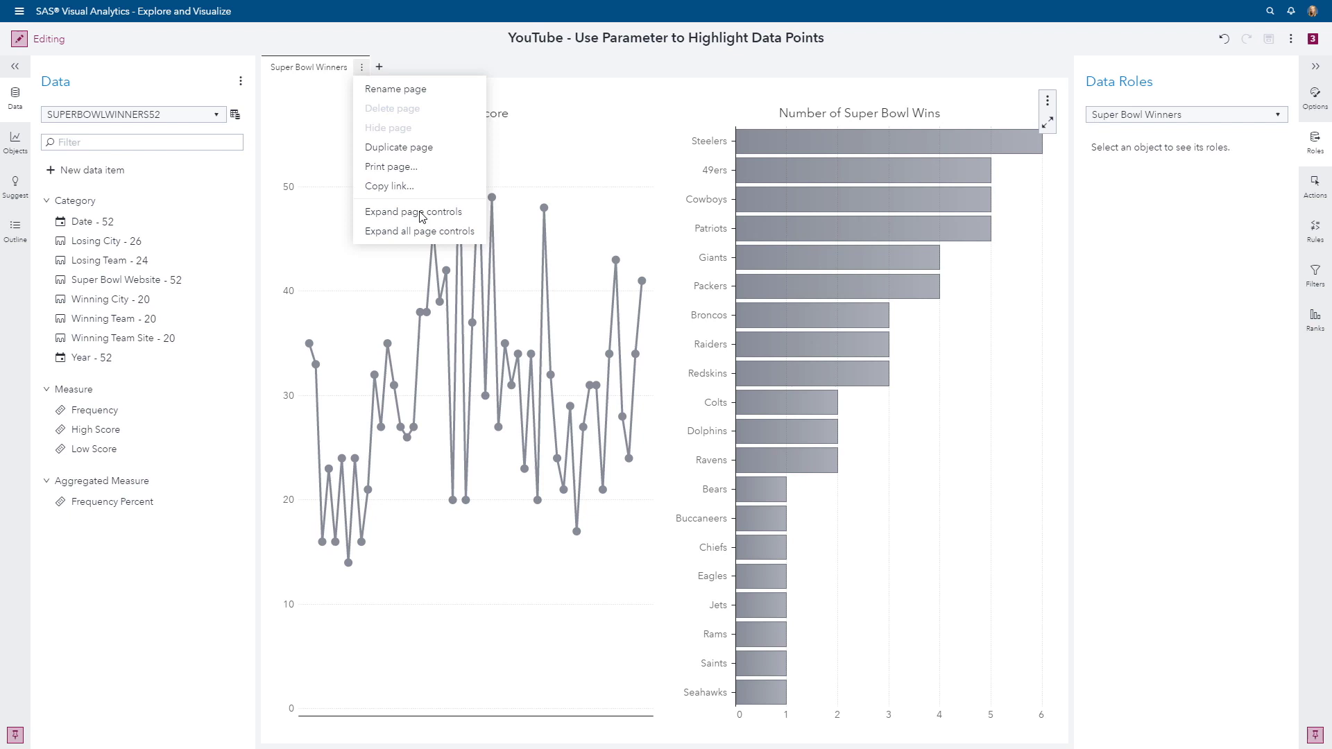
pyautogui.click(424, 213)
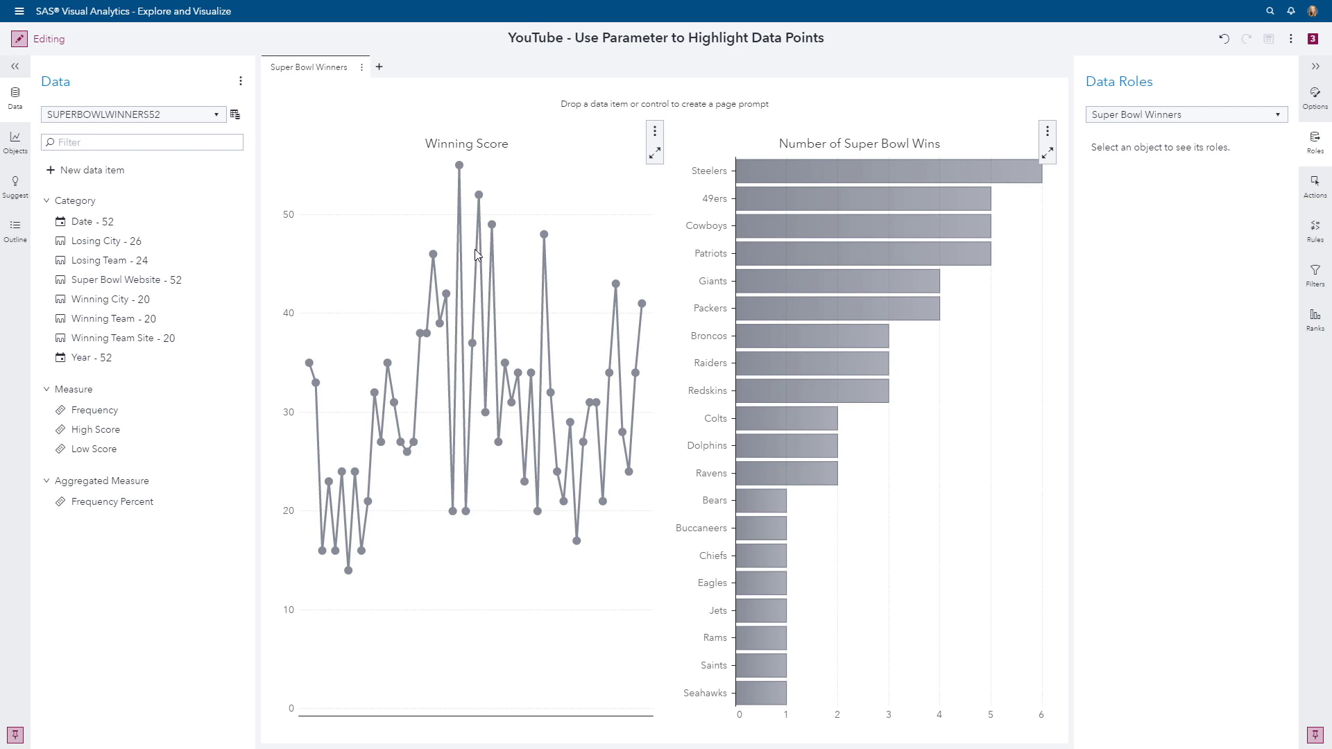
# Add a Drop-down list to the page prompt area with Winning Team as its category.
pyautogui.click(15, 142)
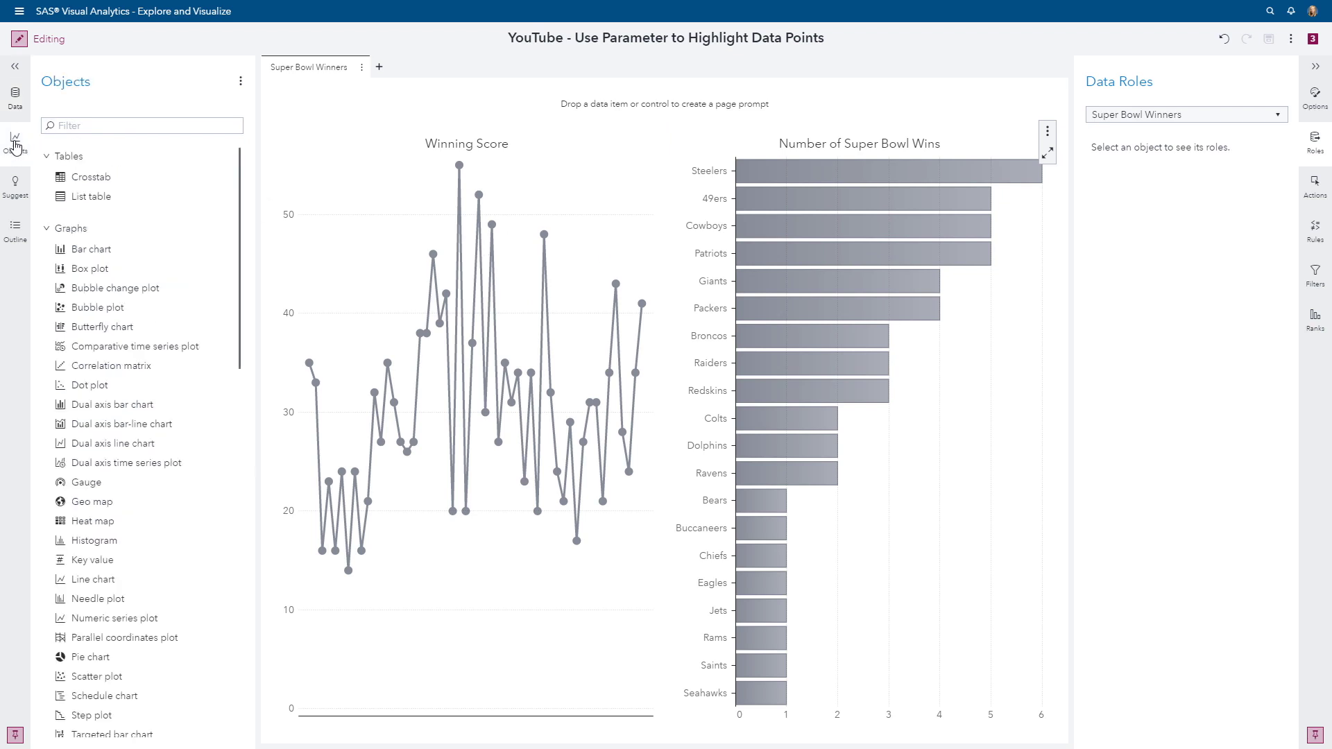
pyautogui.click(92, 128)
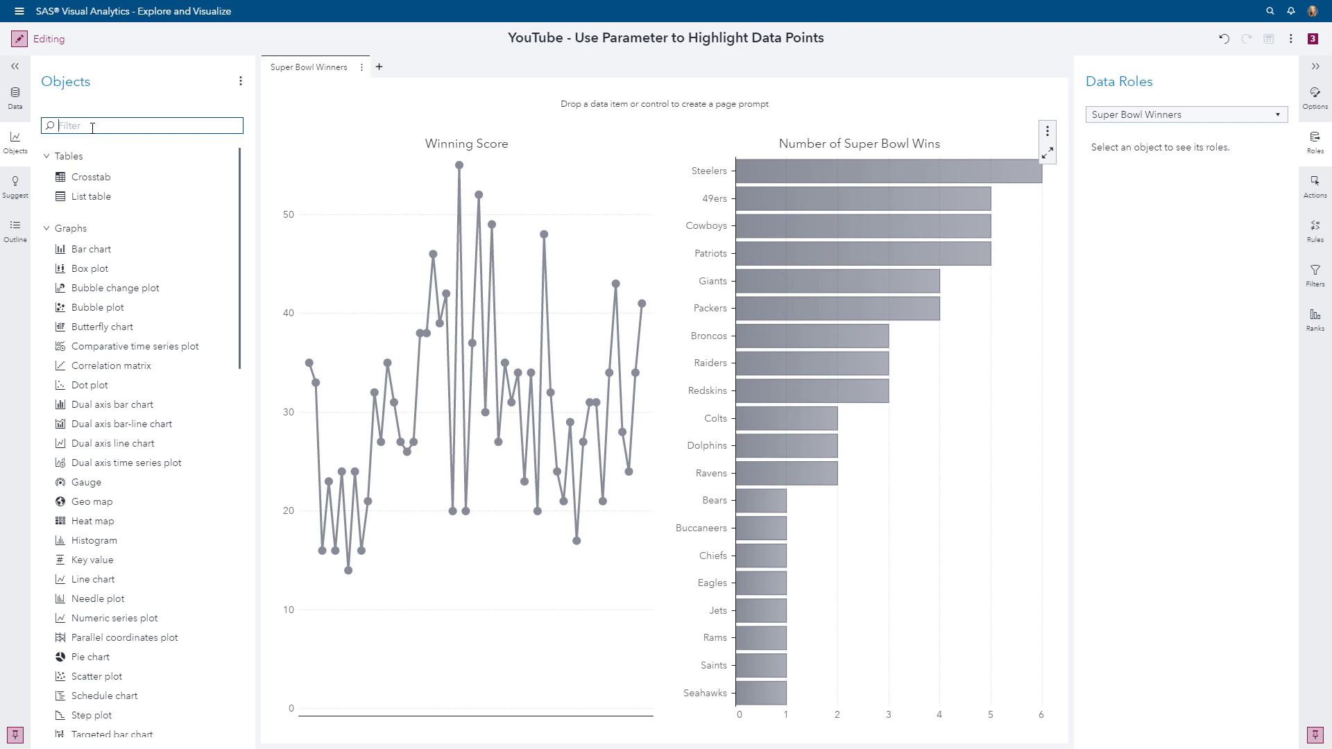
pyautogui.write('drop')
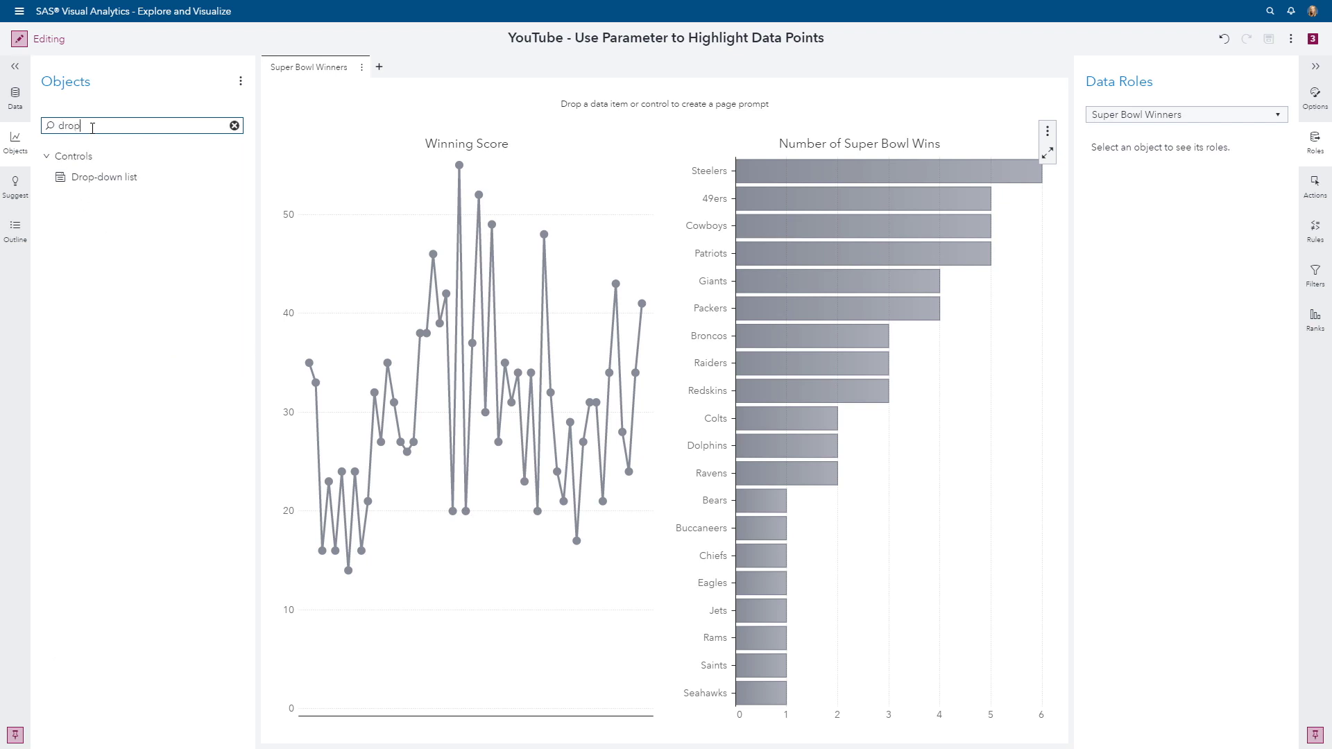
pyautogui.moveTo(94, 178); pyautogui.dragTo(477, 201)
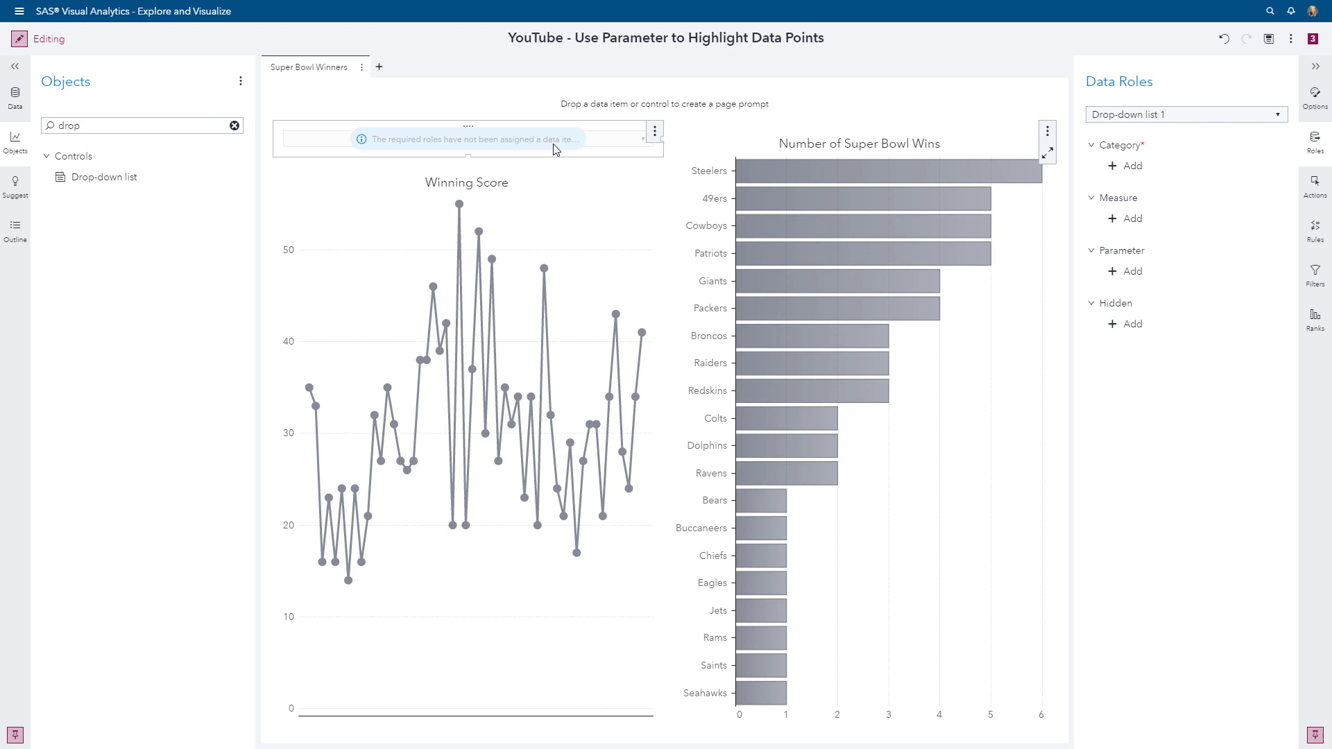
pyautogui.click(1126, 168)
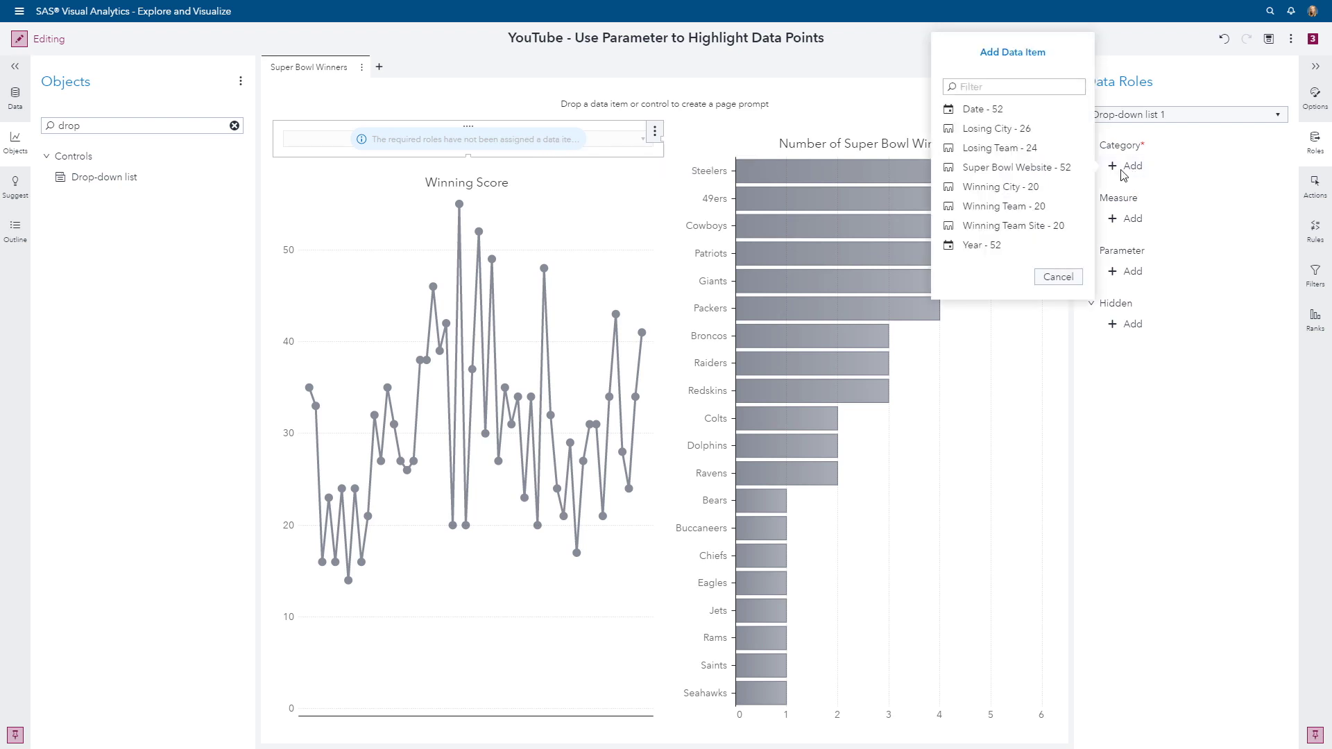
pyautogui.click(1011, 207)
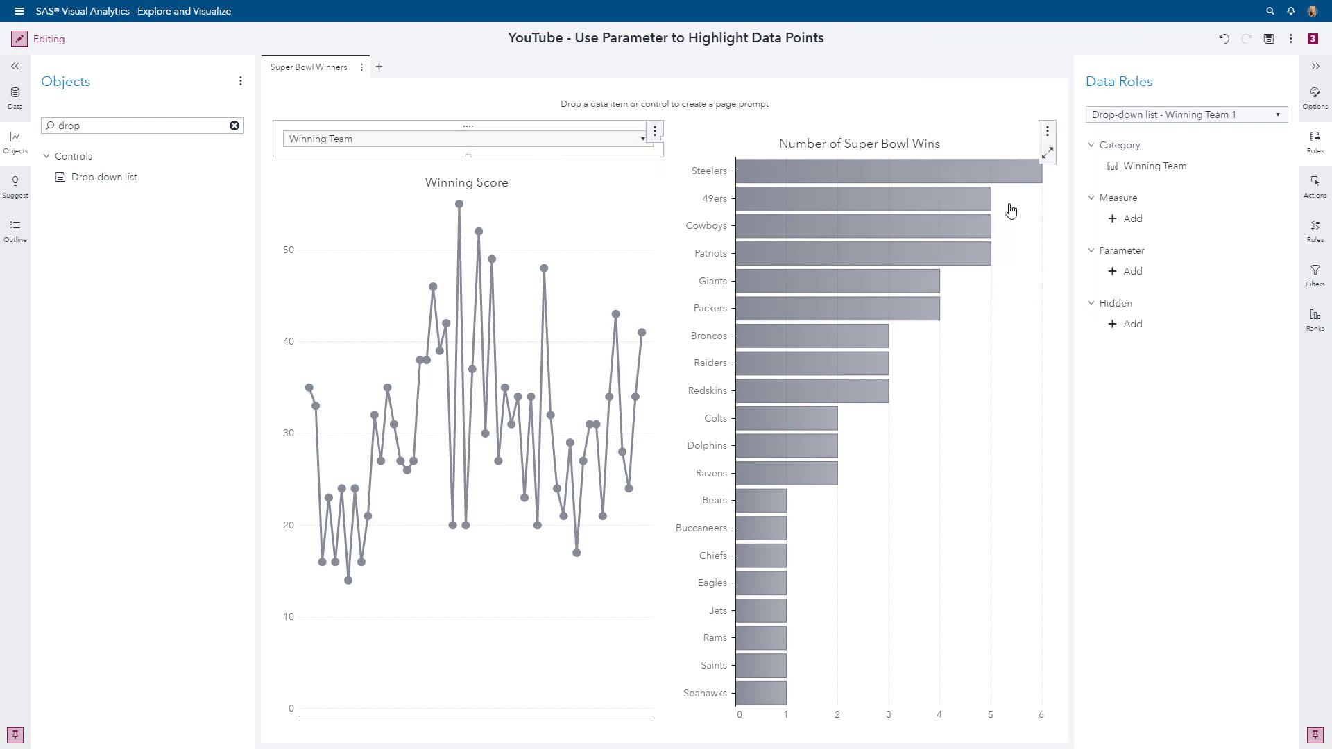
# Set the drop-down list's selected team to Cowboys.
pyautogui.click(352, 141)
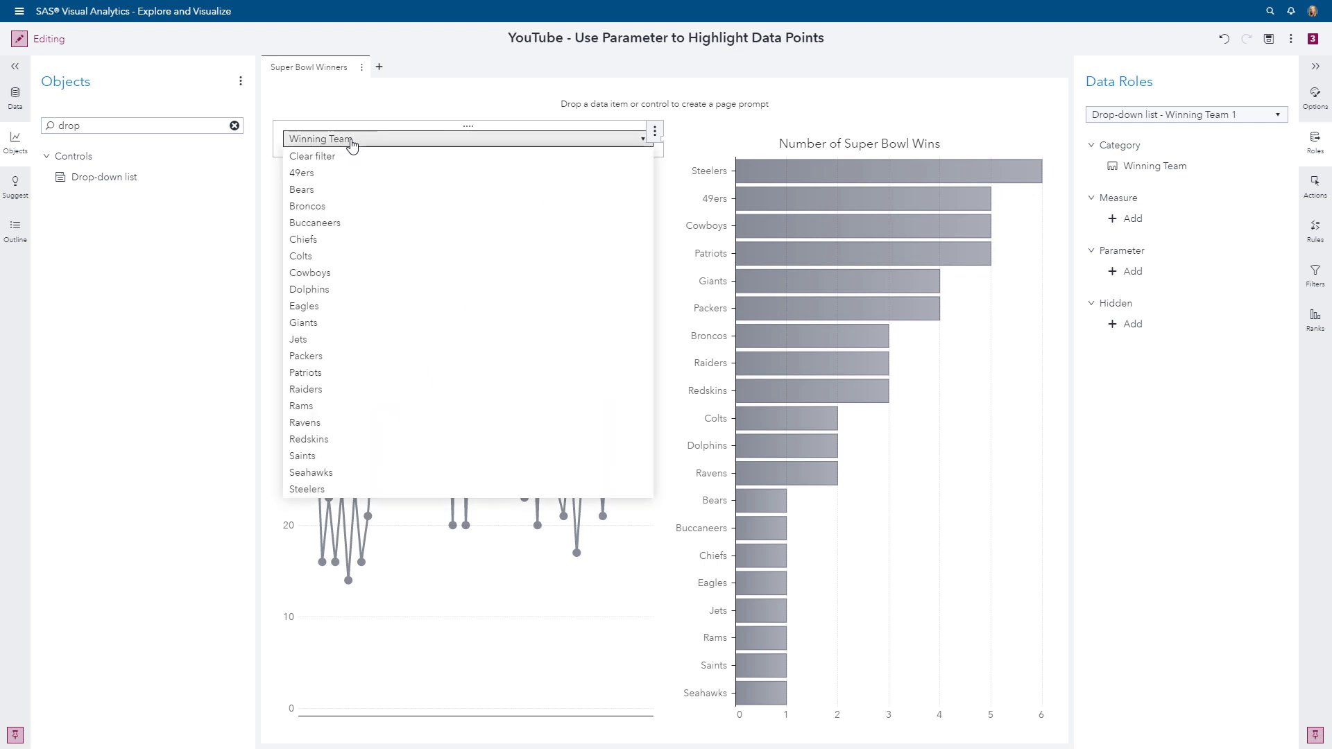
pyautogui.click(323, 223)
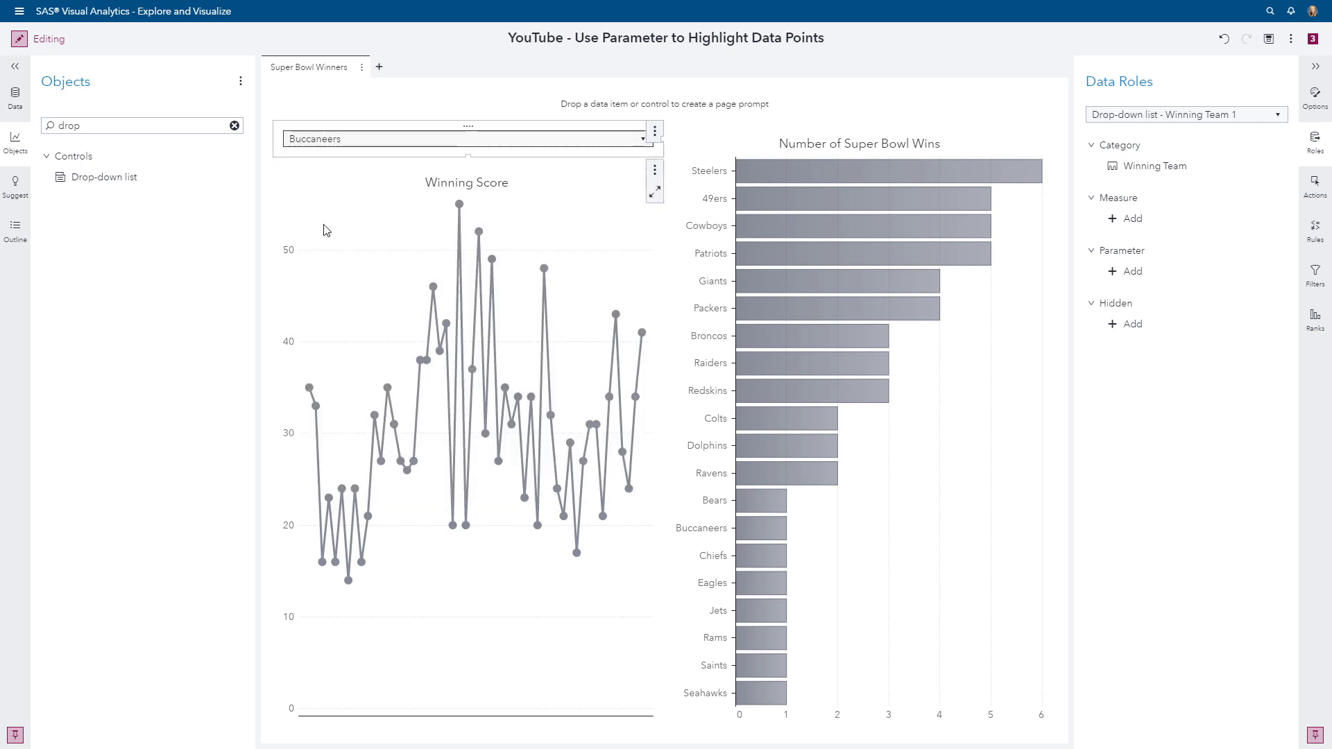
pyautogui.click(455, 143)
pyautogui.click(322, 277)
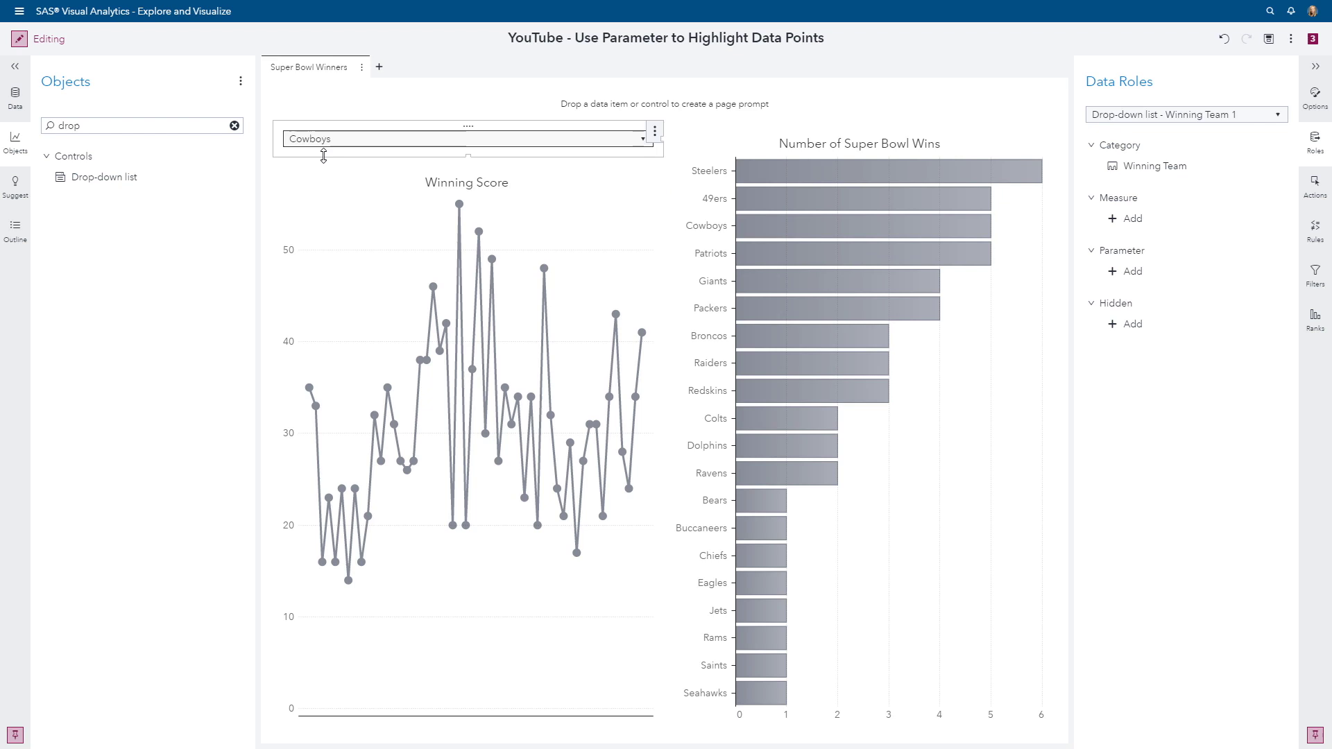
# Create a Character parameter named SelectedTeamParameter in the Data pane.
pyautogui.click(20, 105)
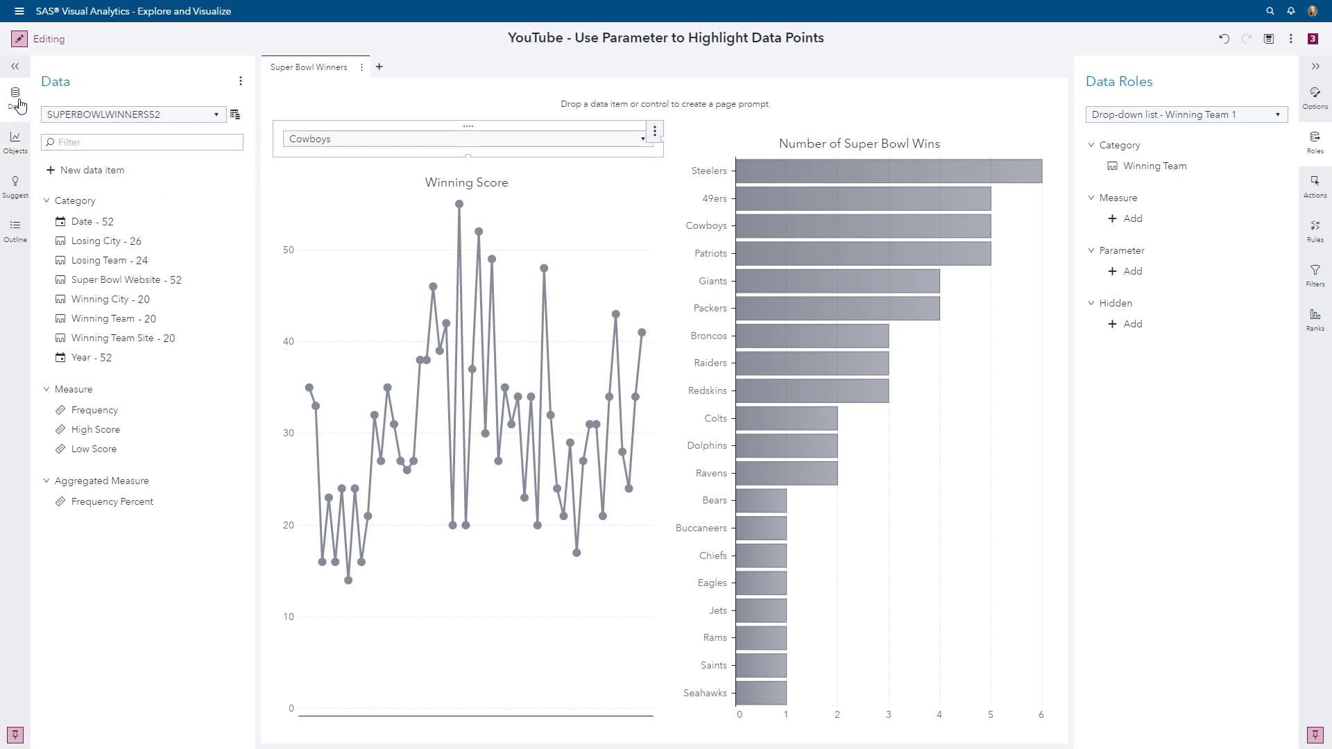
pyautogui.click(55, 172)
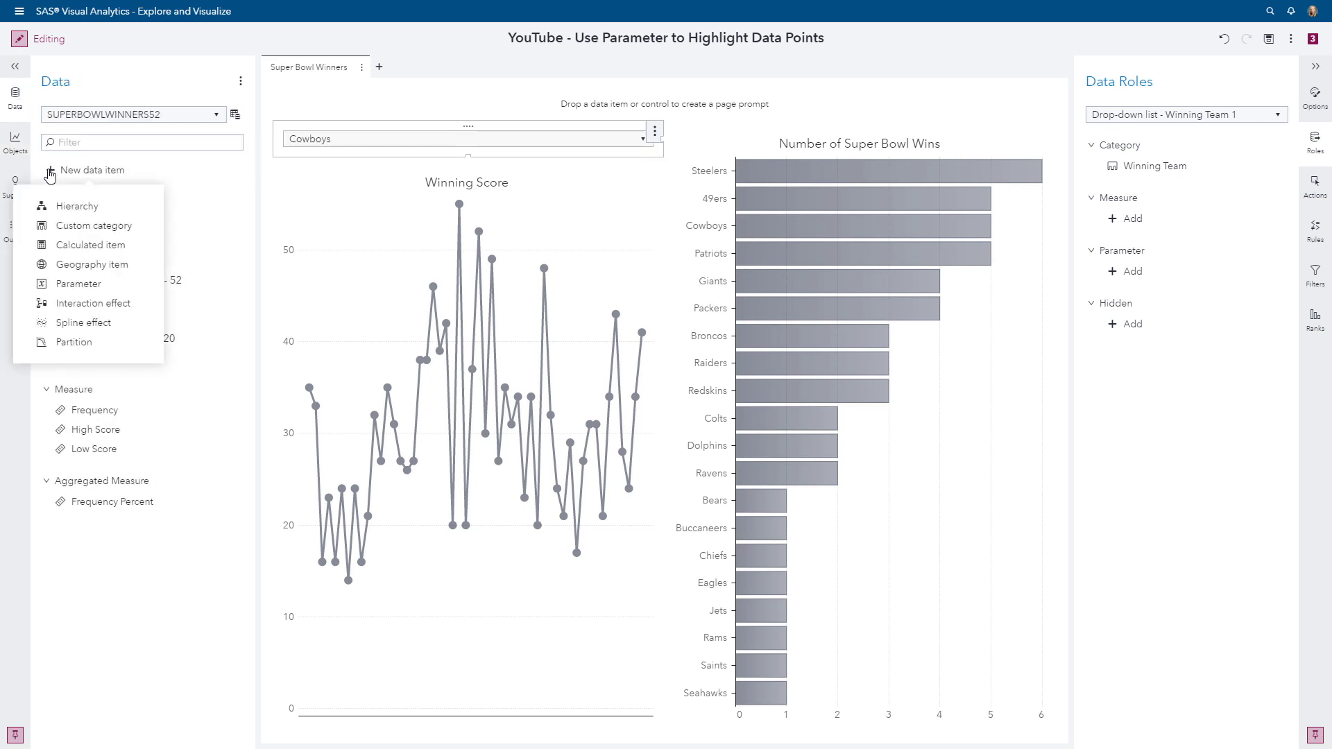
pyautogui.click(70, 284)
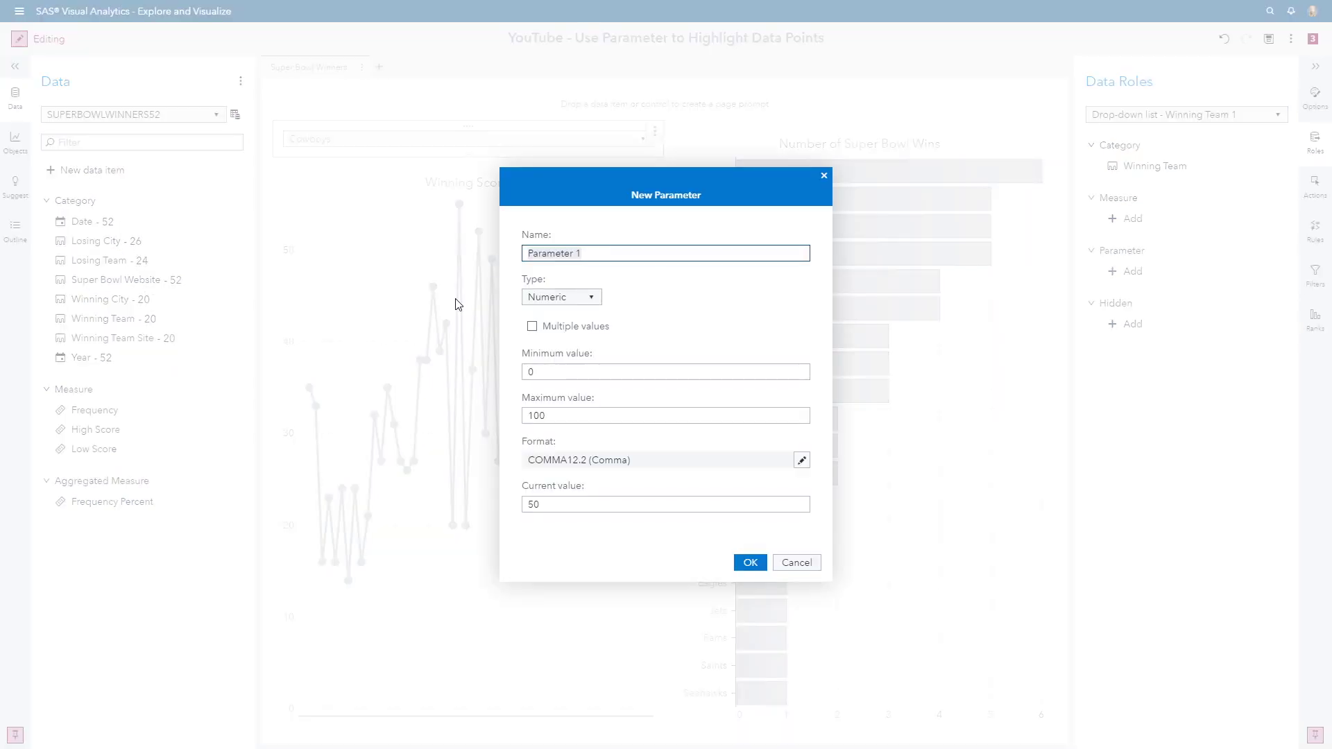
pyautogui.click(602, 255)
pyautogui.press('BackSpace')
pyautogui.write('SelectedTeam')
pyautogui.click(586, 298)
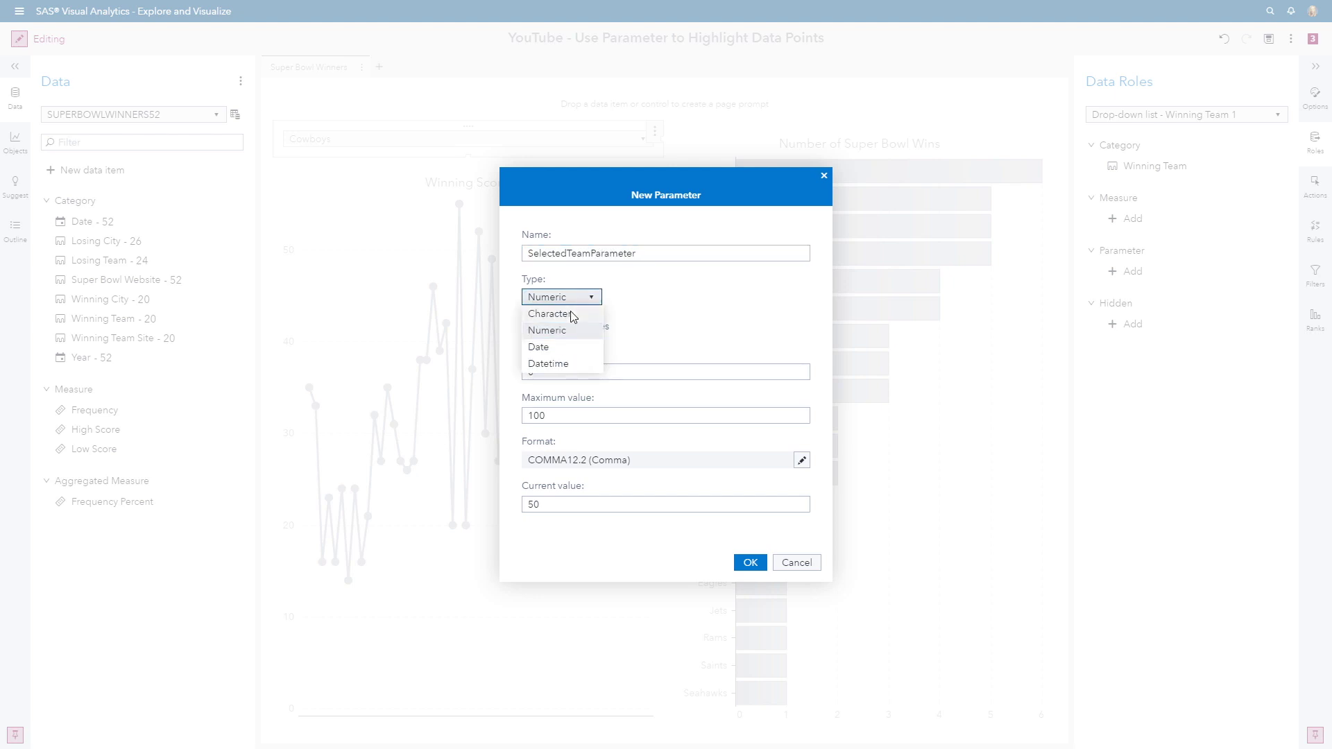
pyautogui.click(573, 315)
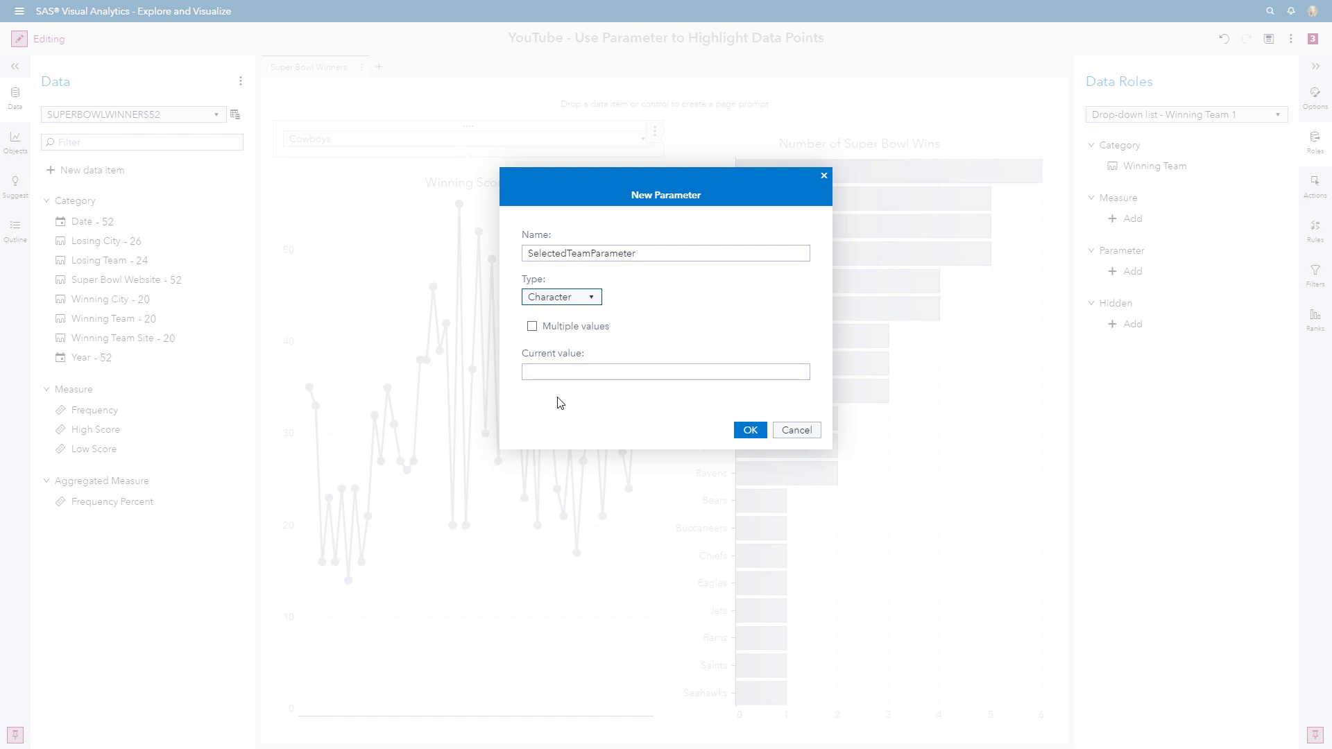
pyautogui.click(750, 430)
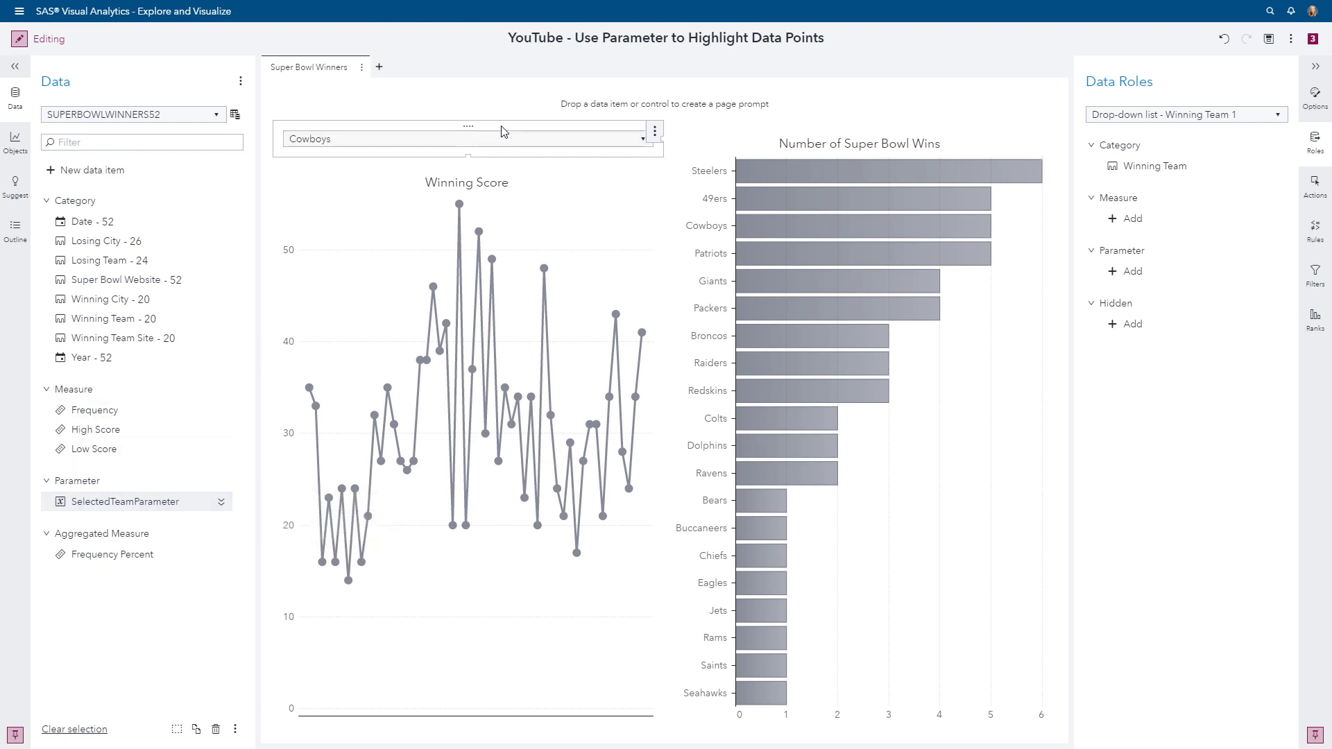
# Assign SelectedTeamParameter as the Winning Team drop-down list's parameter.
pyautogui.click(1139, 277)
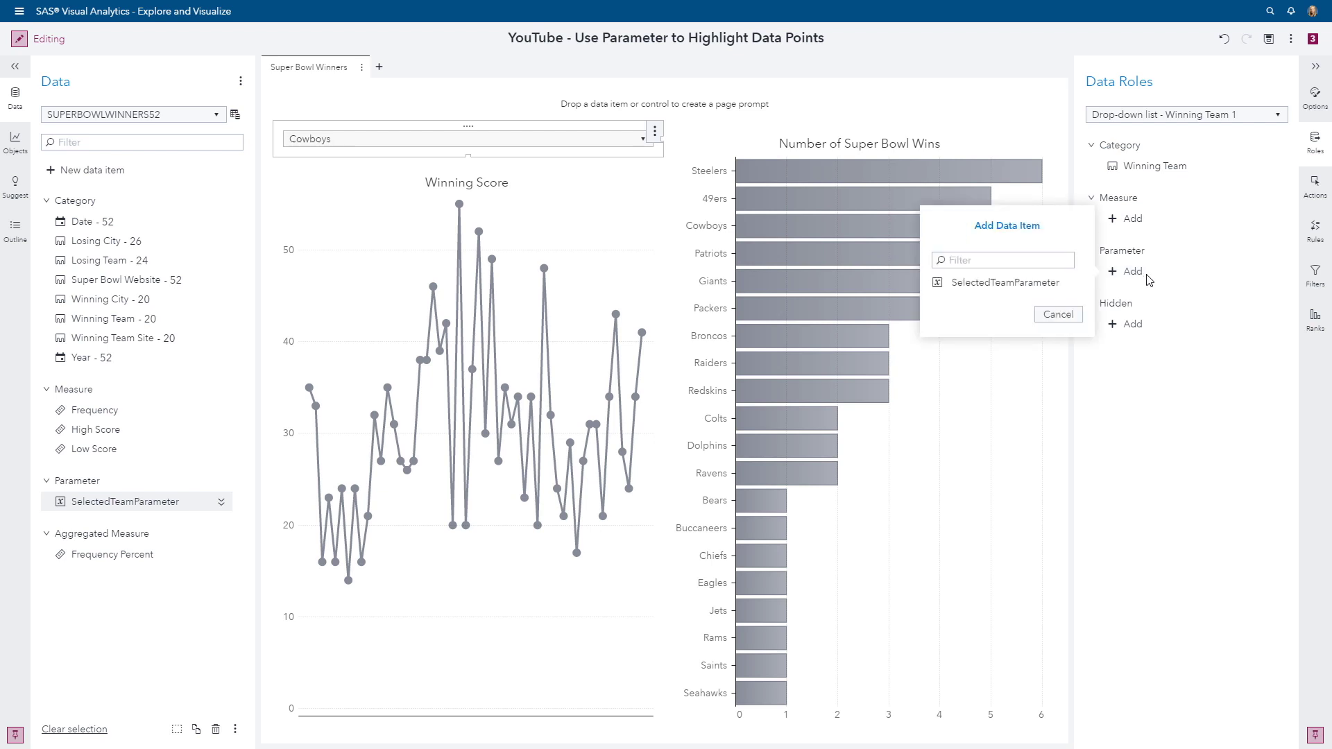
pyautogui.click(983, 286)
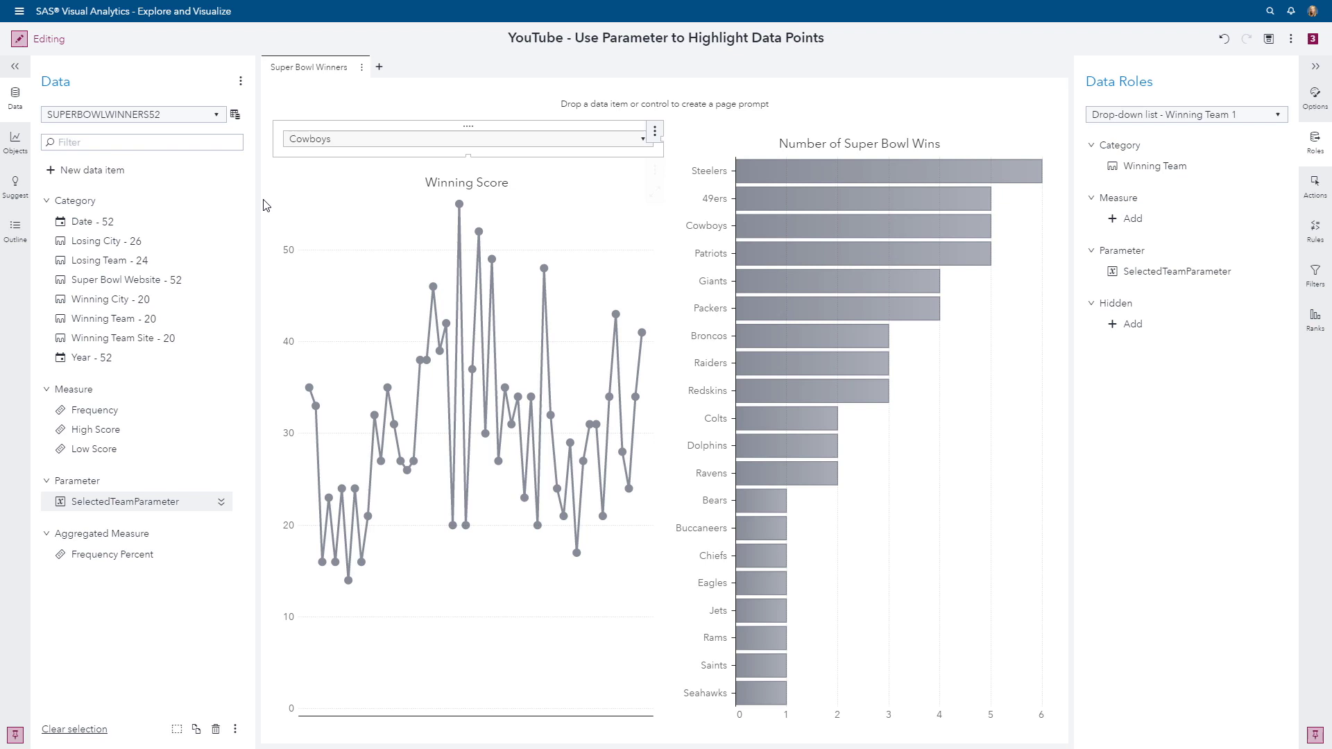
# Create a new calculated item named SelectedTeamFlag.
pyautogui.click(51, 172)
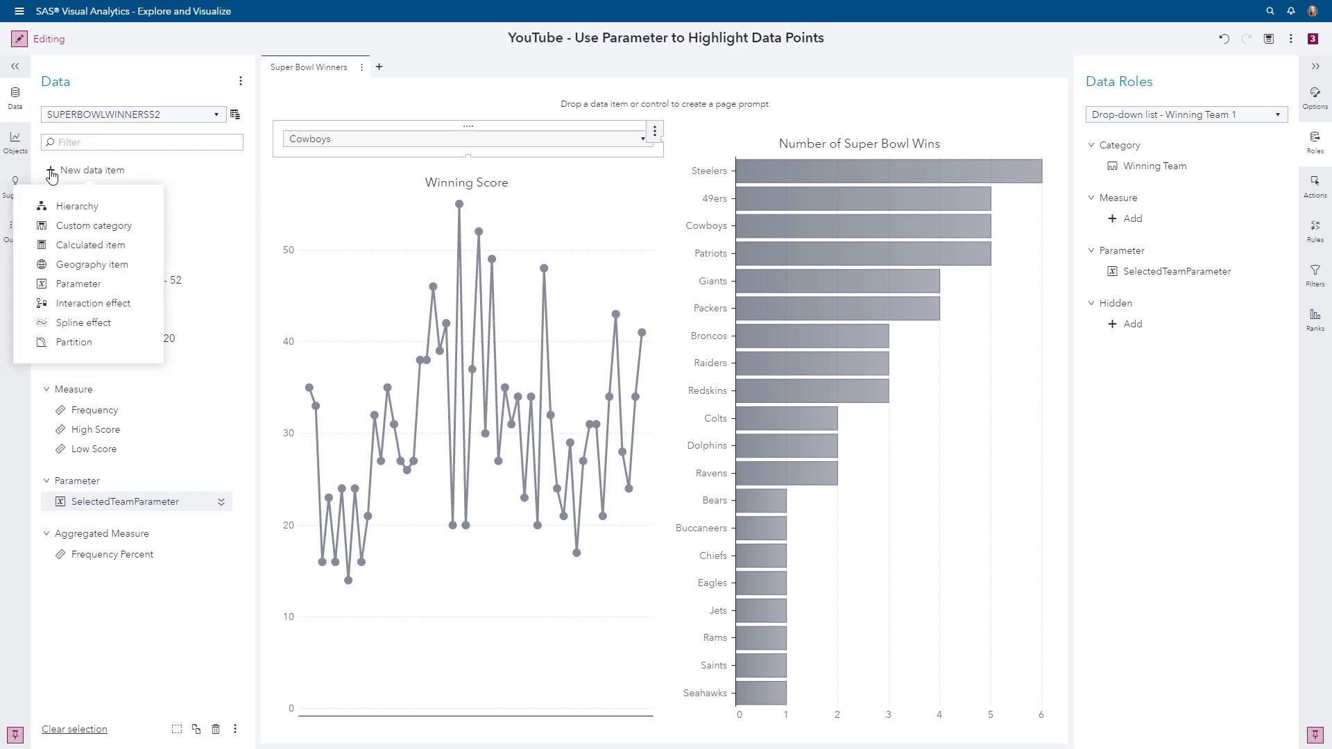
pyautogui.click(74, 246)
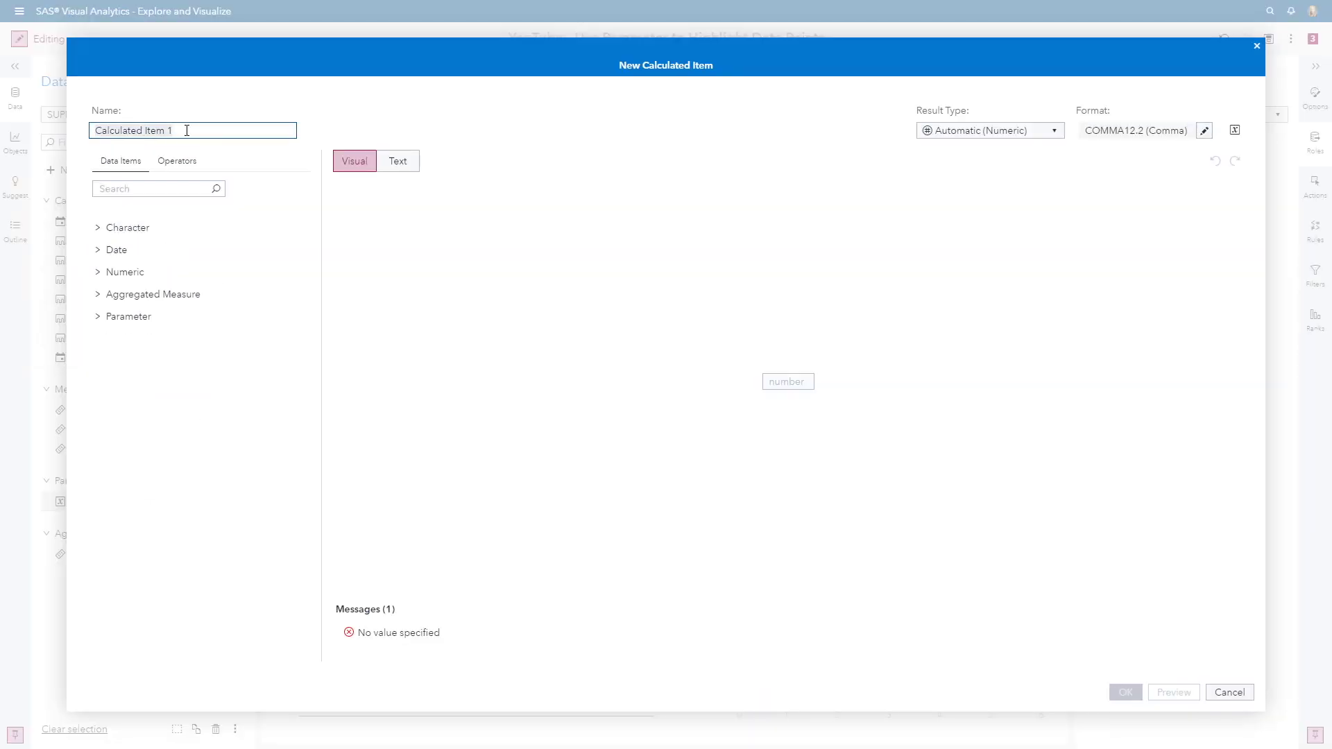
pyautogui.click(187, 130)
pyautogui.tripleClick(187, 130)
pyautogui.write('SelectedTeamFlag')
# Insert an IF...ELSE block with an x = y comparison as its condition.
pyautogui.click(182, 165)
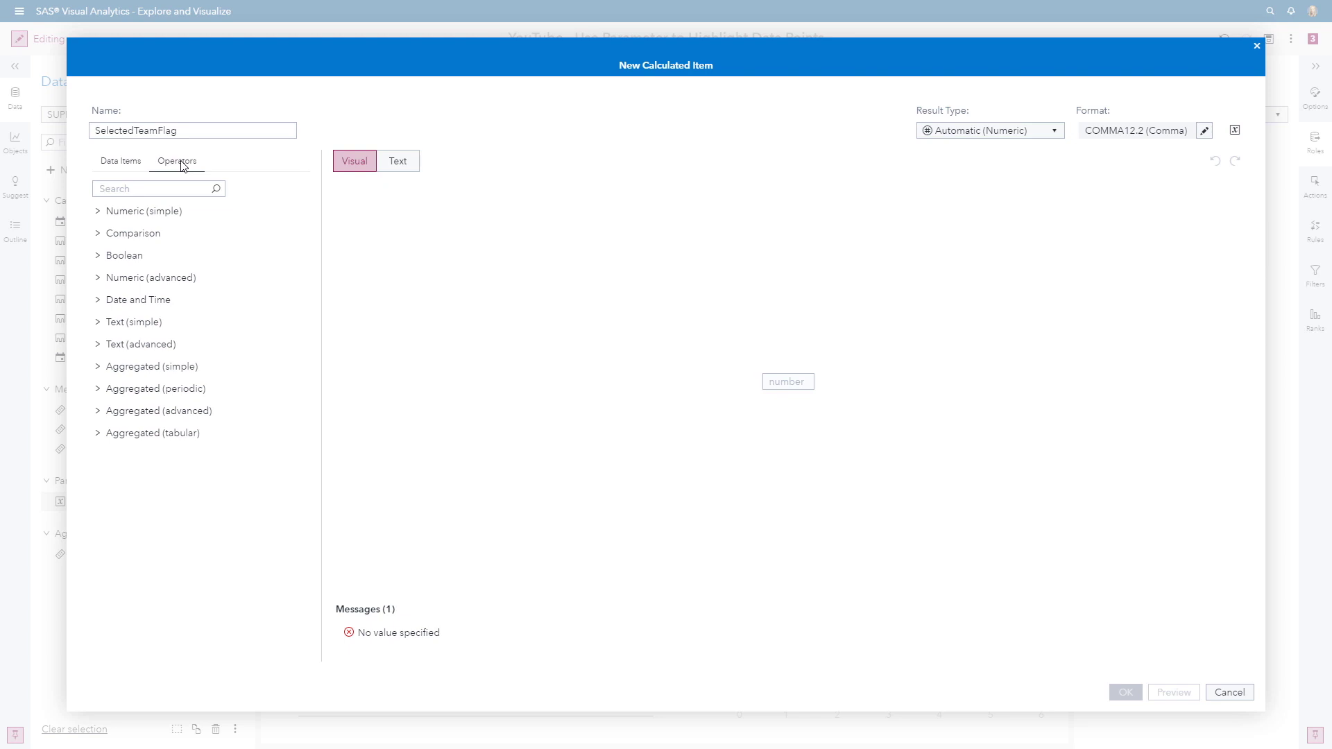
pyautogui.click(161, 191)
pyautogui.write('if')
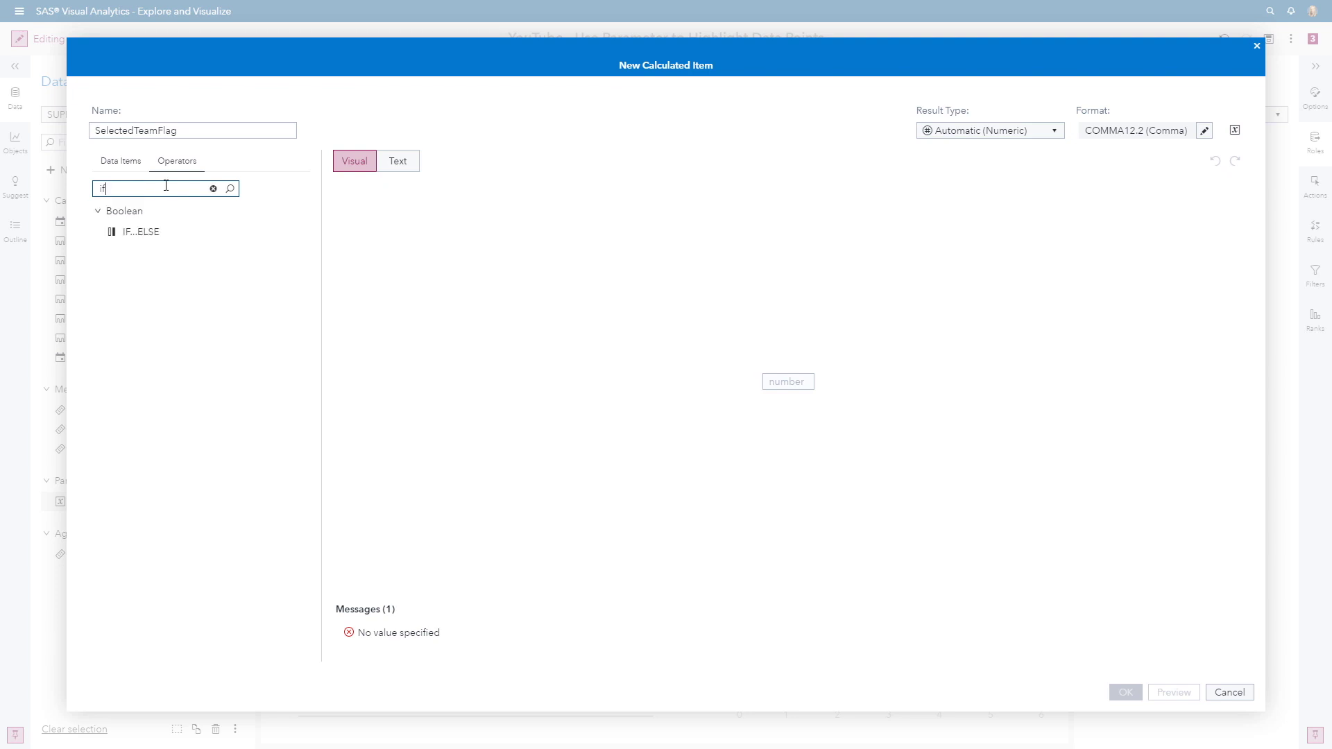
pyautogui.click(156, 234)
pyautogui.doubleClick(157, 234)
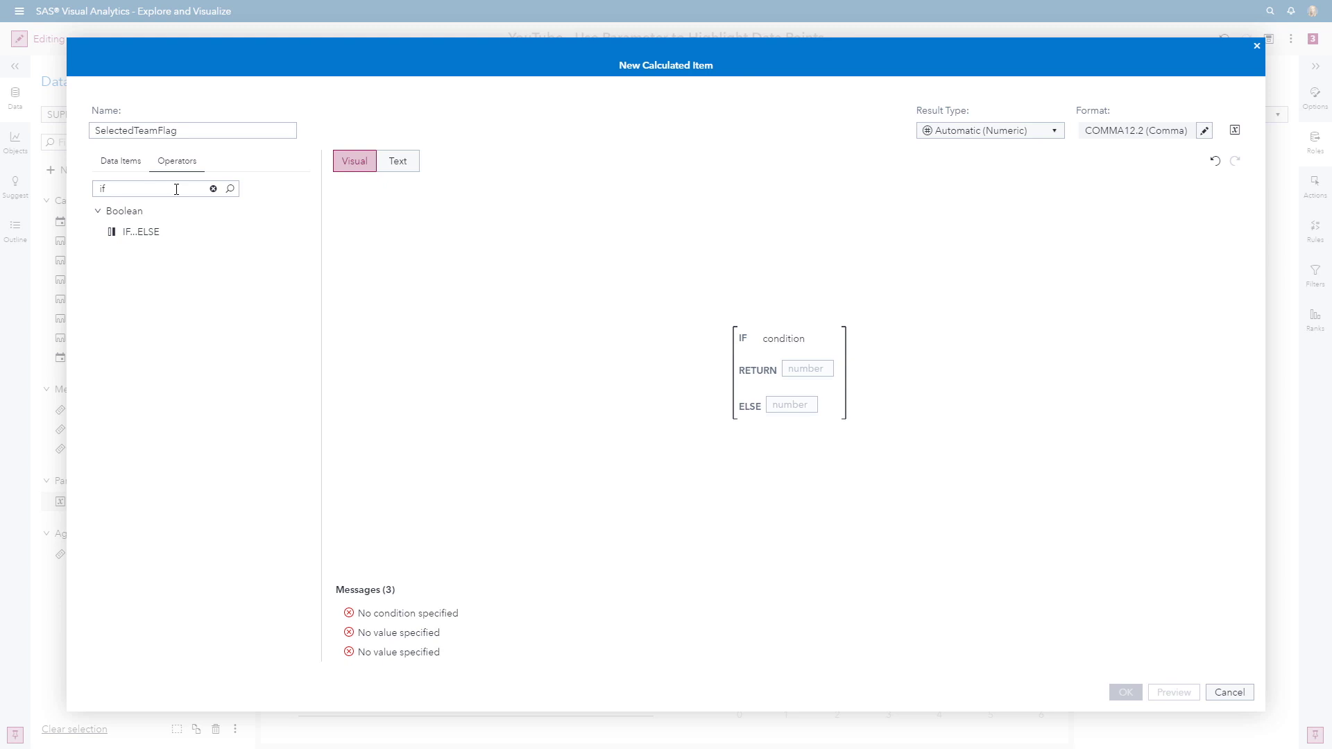
pyautogui.click(212, 189)
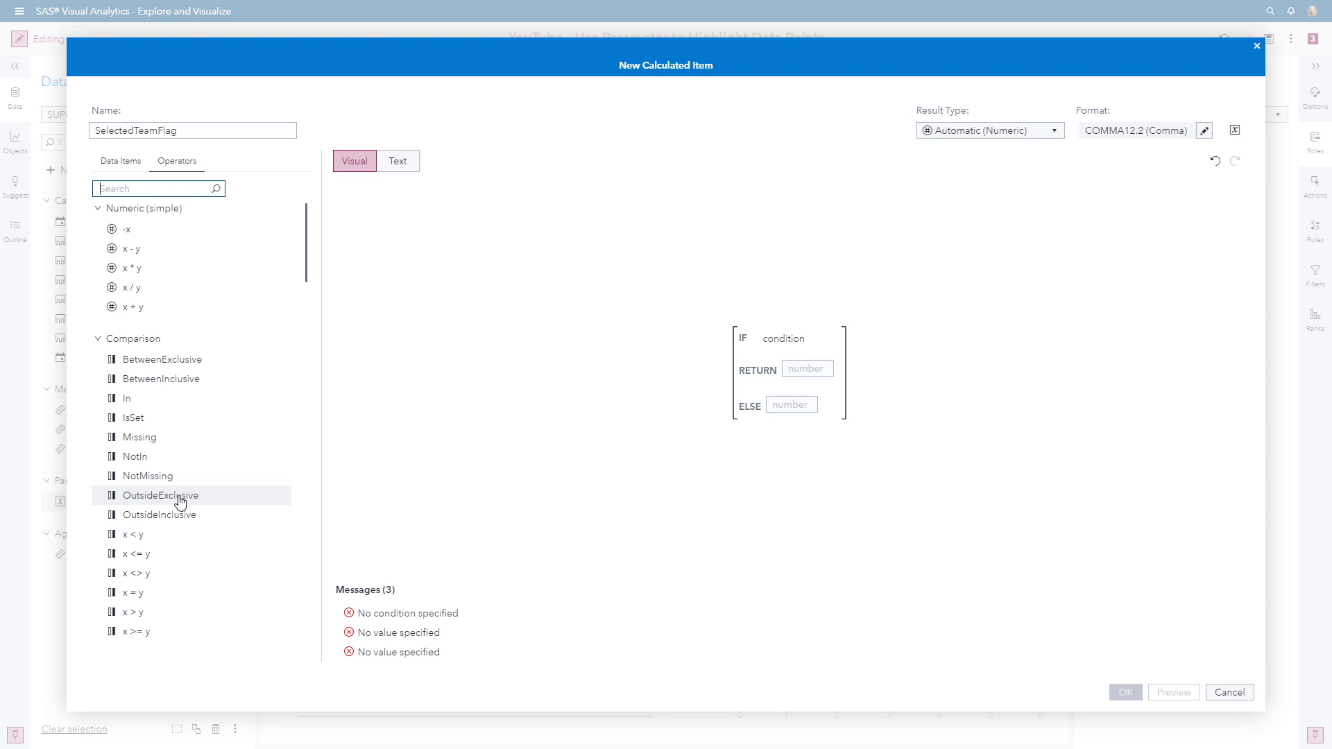
pyautogui.scroll(-1, 179, 500)
pyautogui.moveTo(143, 529); pyautogui.dragTo(784, 346)
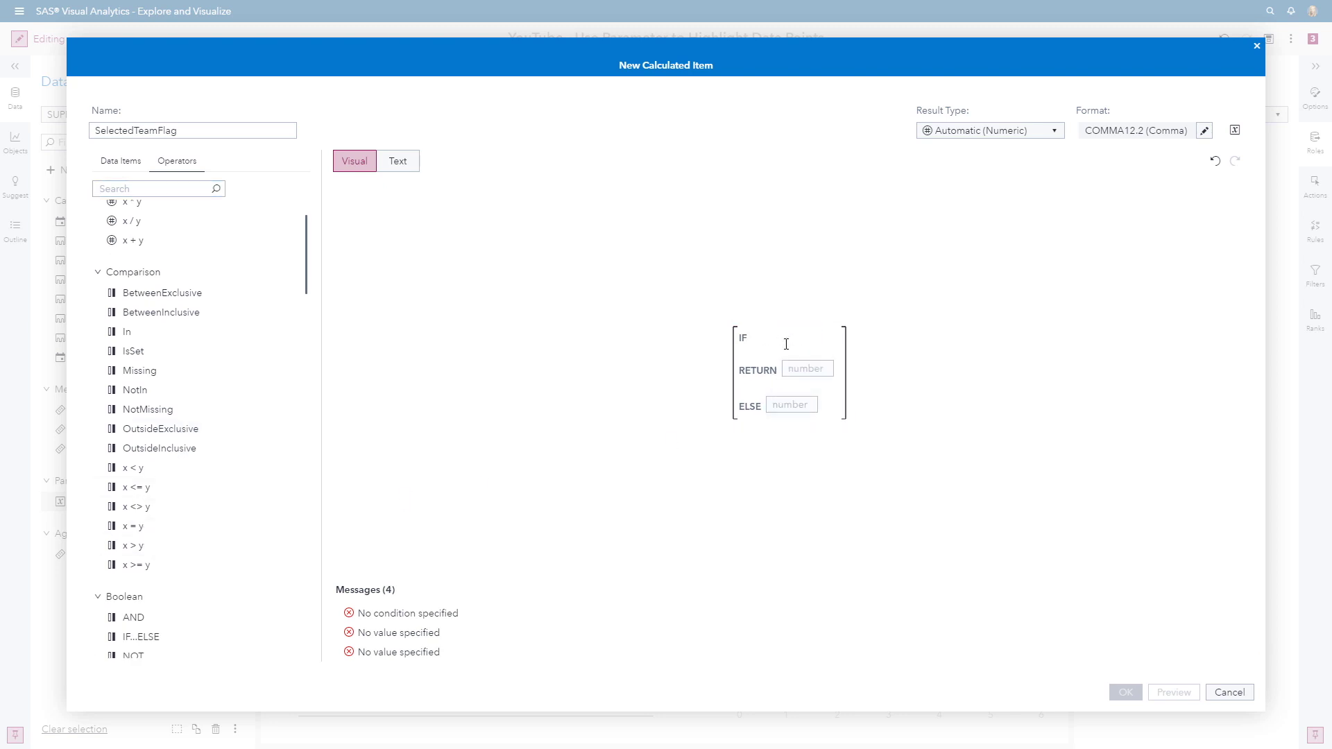
# Complete the expression as IF Winning Team = SelectedTeamParameter RETURN 1 ELSE 0.
pyautogui.click(116, 166)
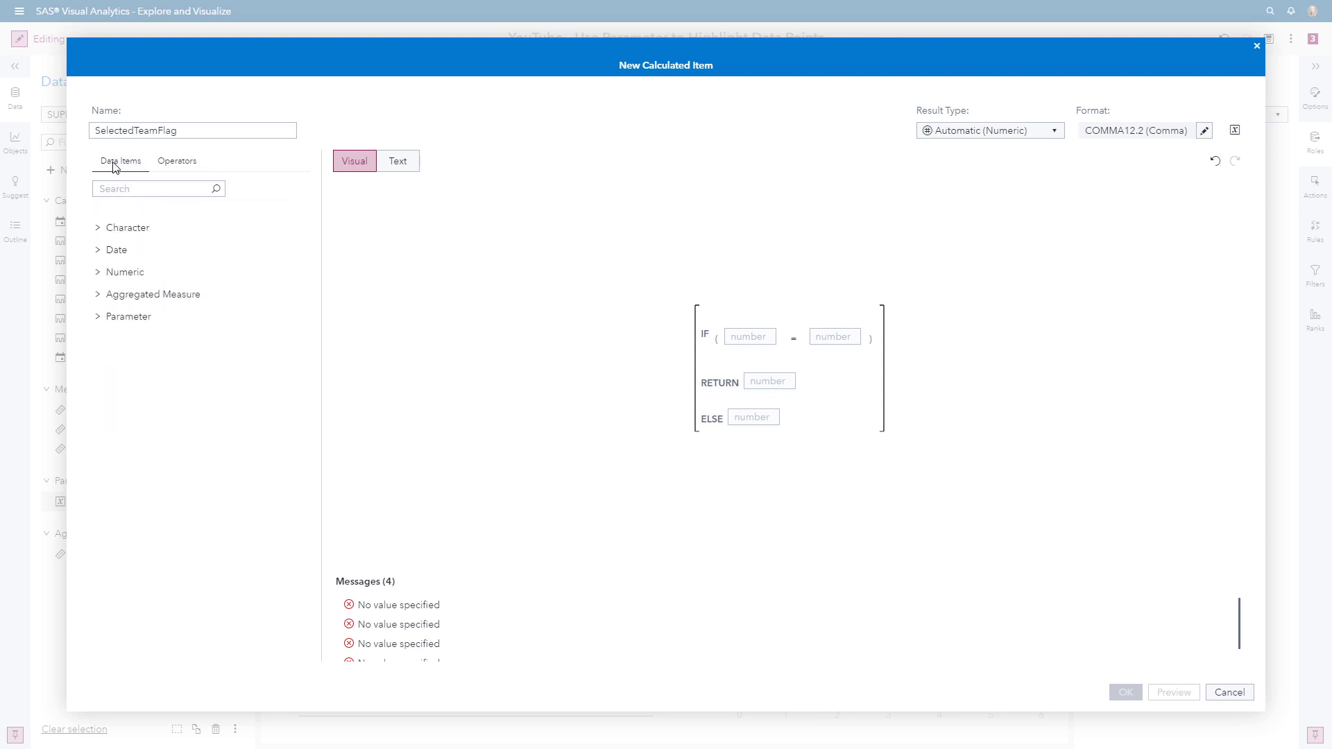
pyautogui.click(96, 229)
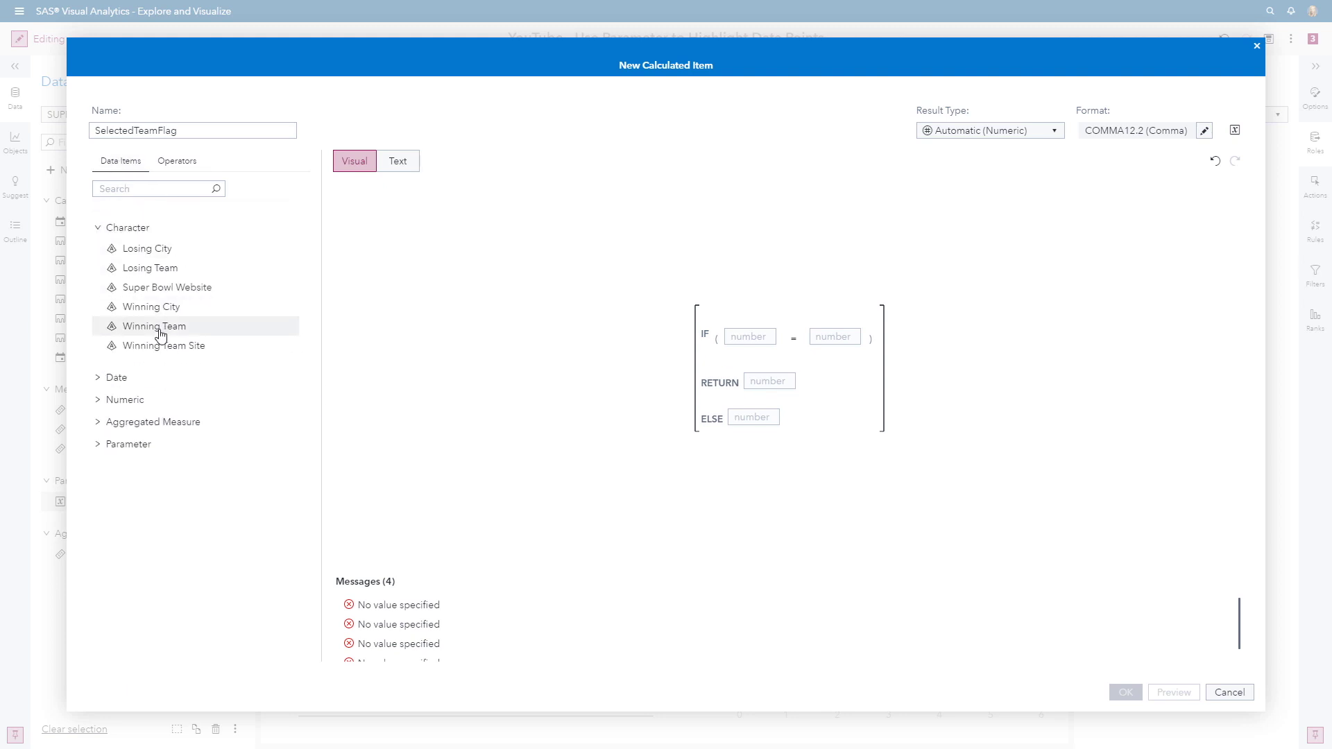
pyautogui.moveTo(161, 336); pyautogui.dragTo(739, 337)
pyautogui.click(97, 447)
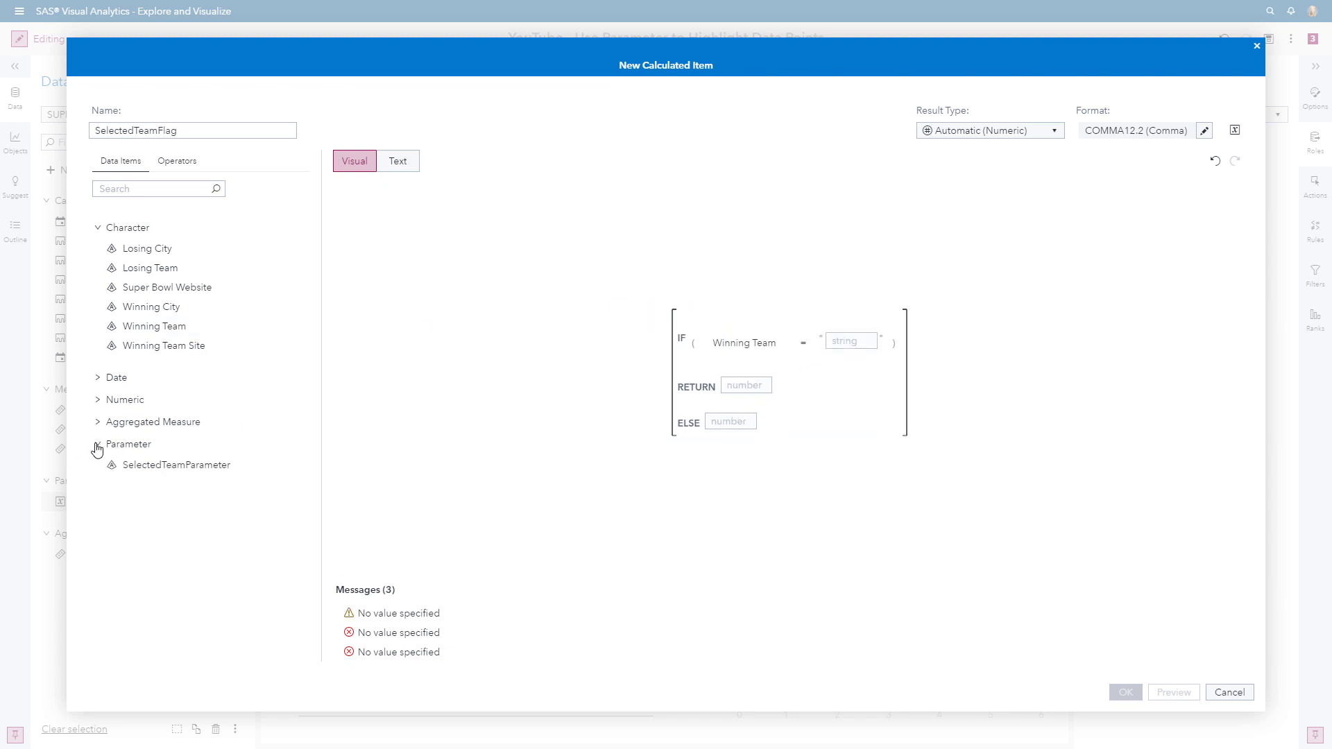
pyautogui.moveTo(136, 465); pyautogui.dragTo(848, 339)
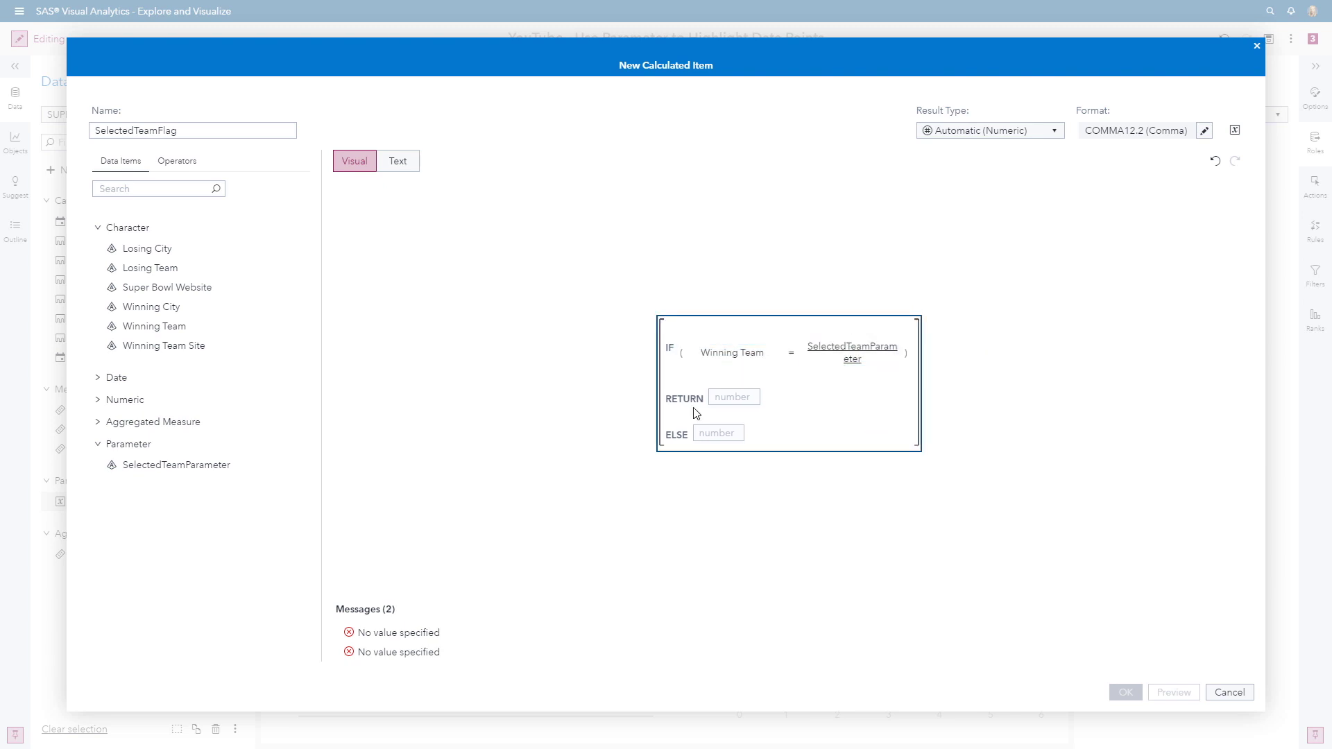
pyautogui.click(737, 397)
pyautogui.write('1')
pyautogui.click(725, 435)
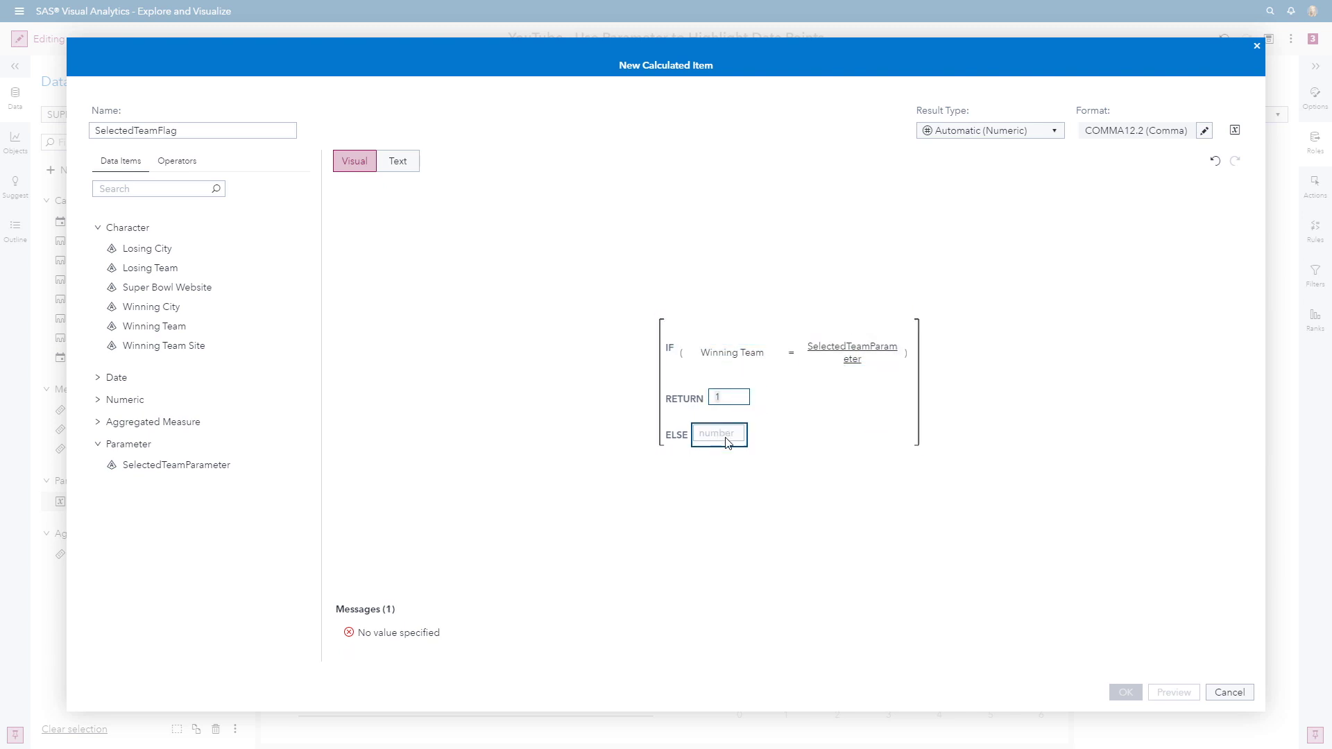
pyautogui.write('0')
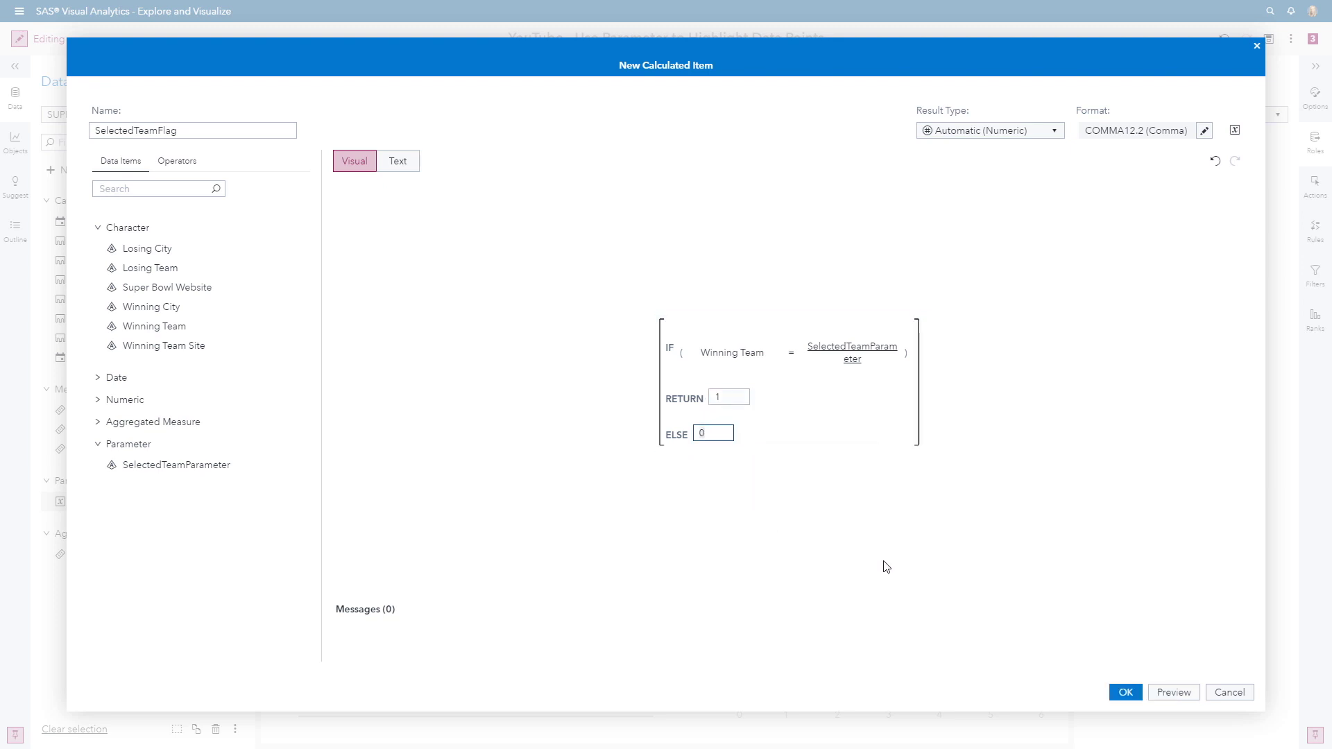
# Save SelectedTeamFlag, then give the Winning Score line chart a yellow SelectedTeamFlag > 0 display rule.
pyautogui.click(1123, 693)
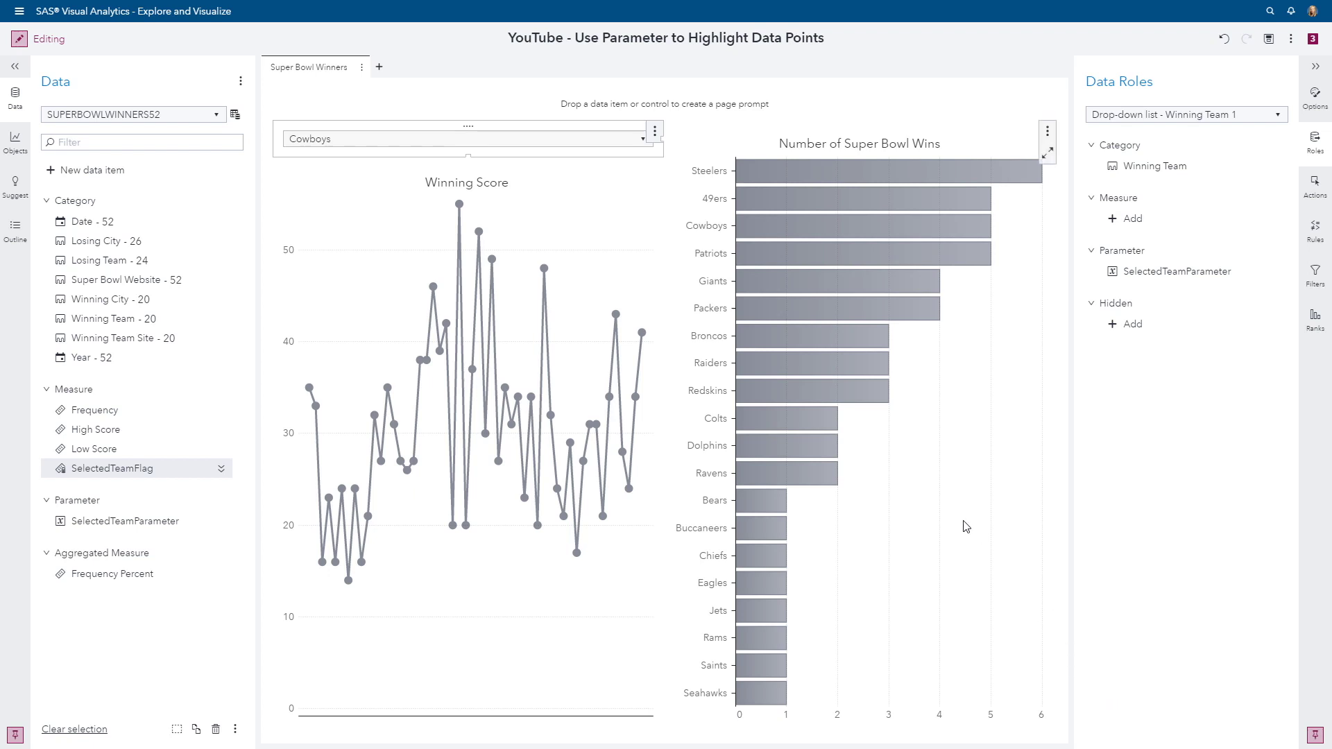
pyautogui.click(597, 279)
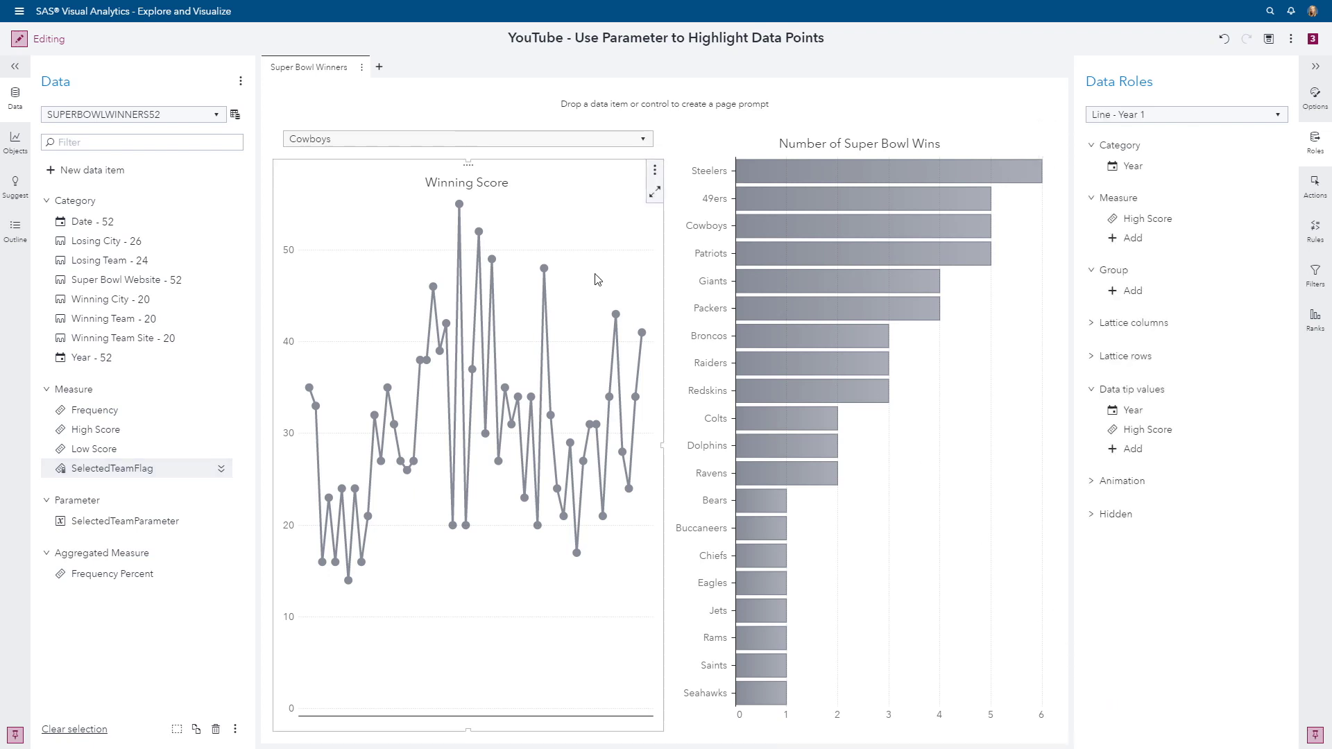
pyautogui.click(1315, 233)
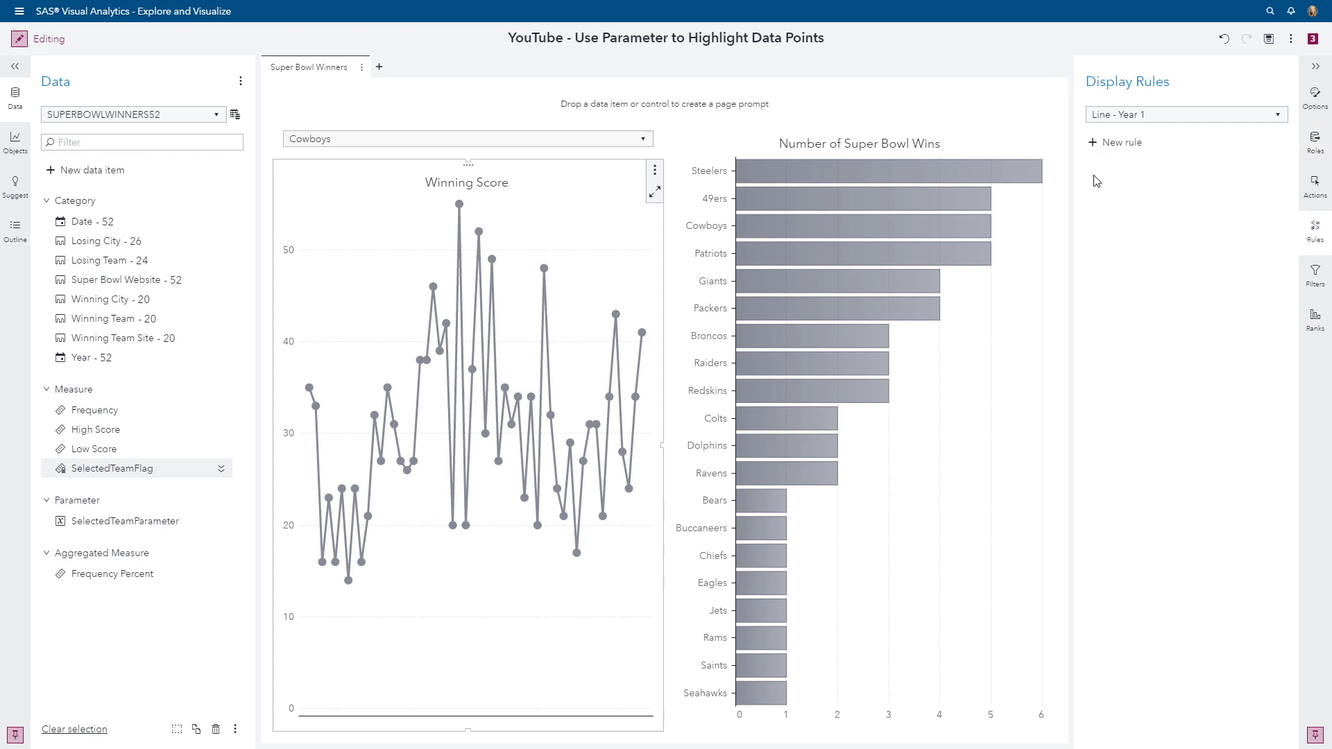
pyautogui.click(1093, 145)
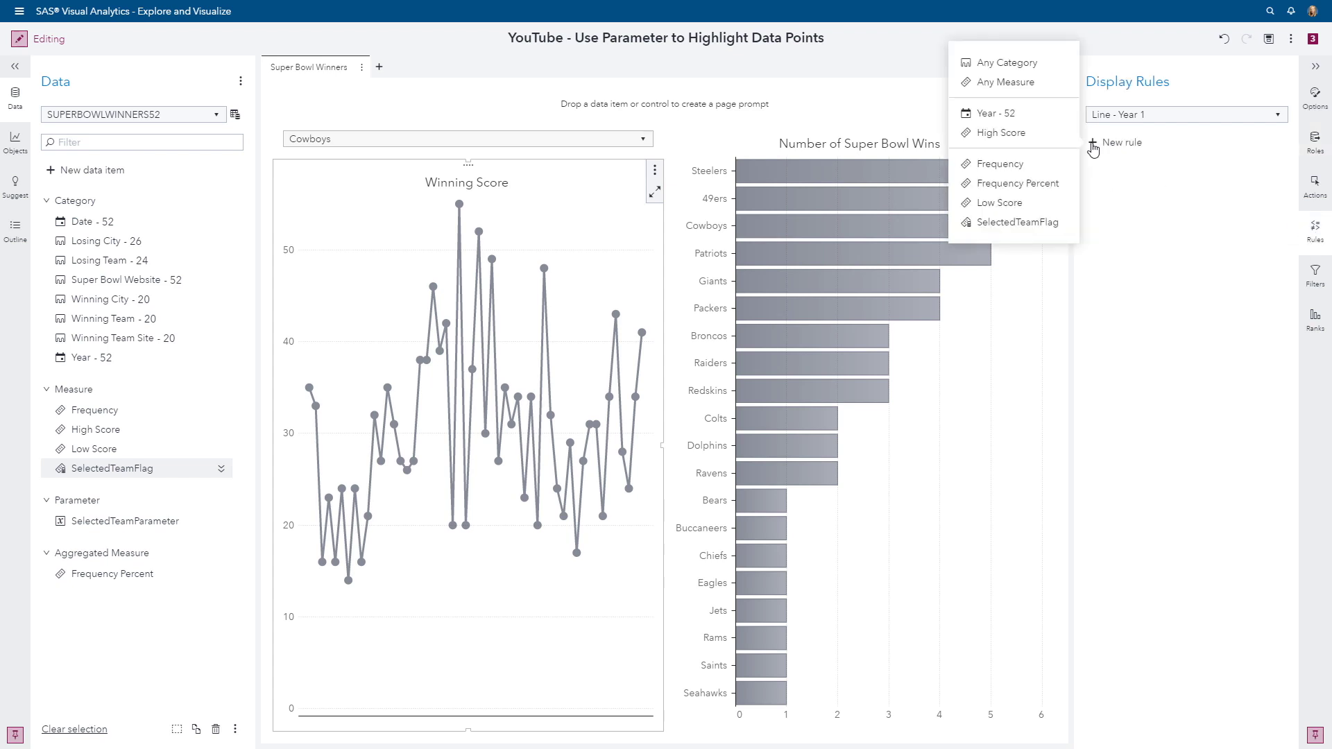
pyautogui.click(1010, 223)
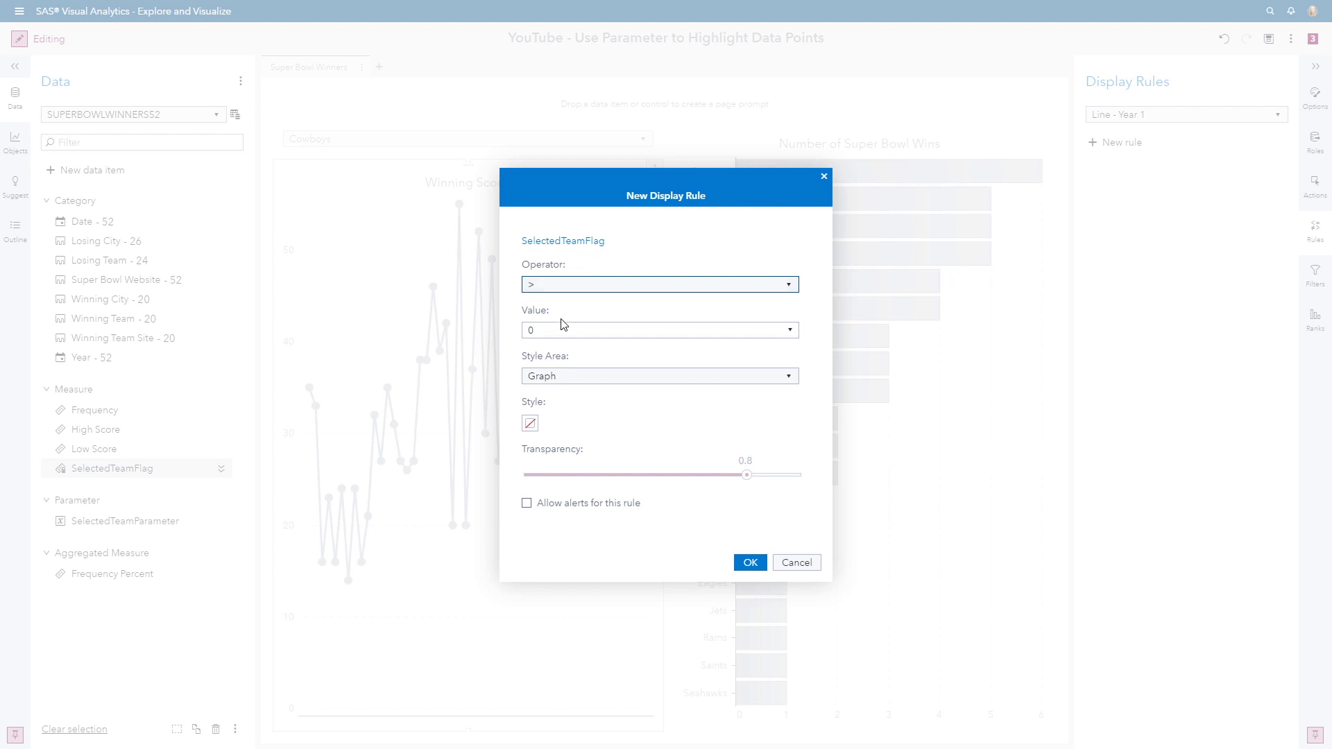
pyautogui.click(531, 426)
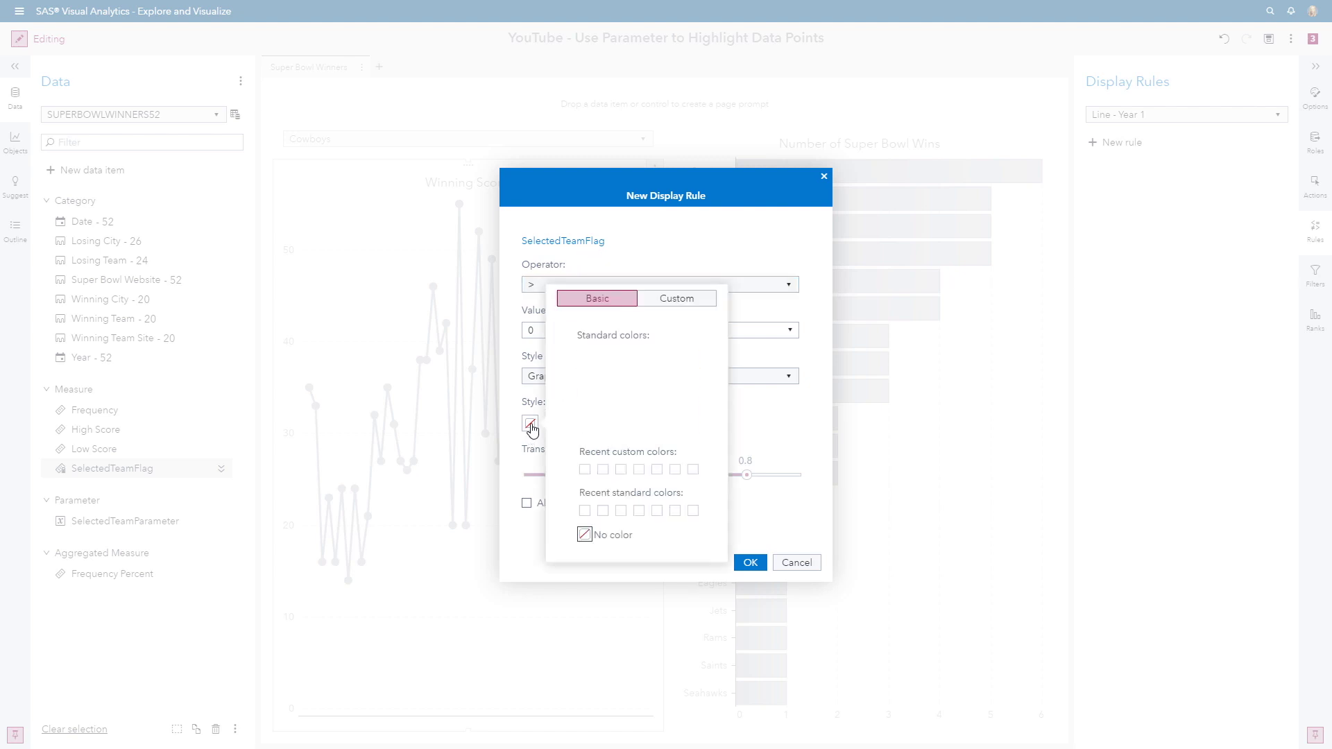
pyautogui.click(693, 392)
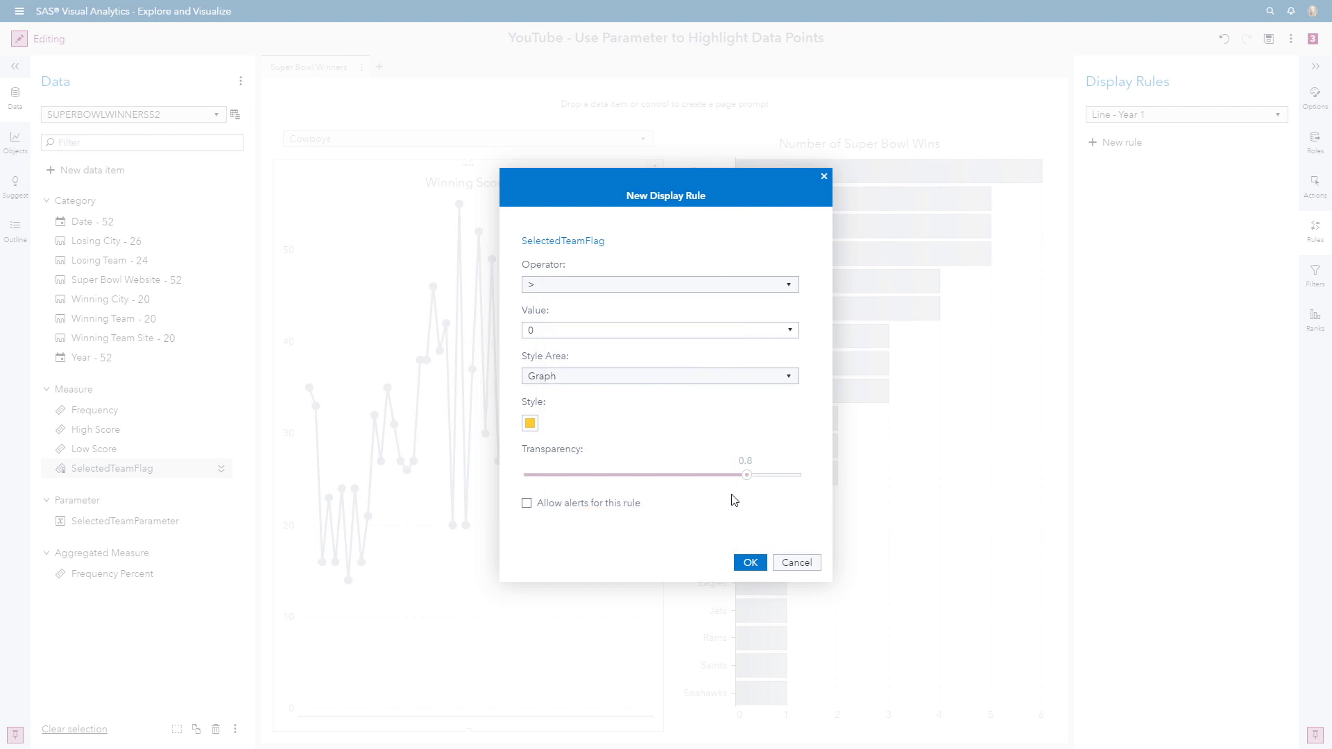
pyautogui.click(749, 563)
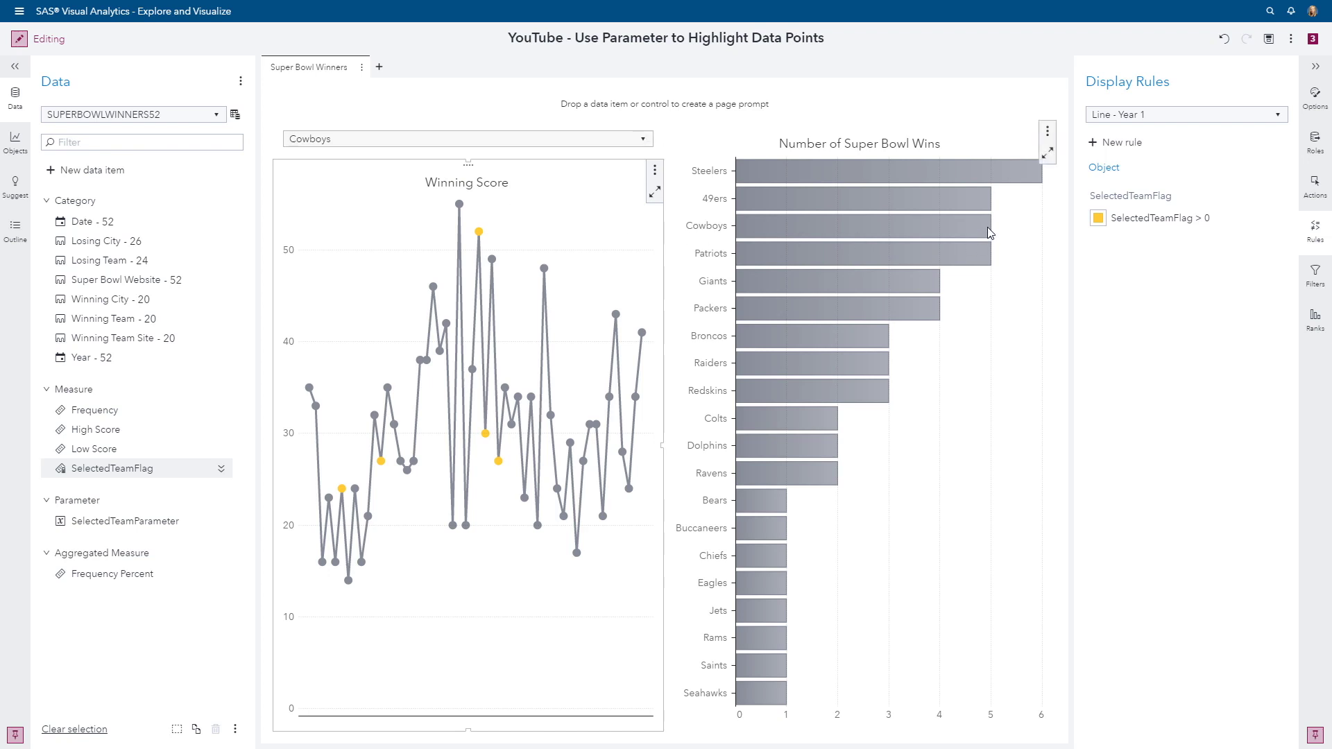
# Add a yellow SelectedTeamFlag > 0 display rule to the Number of Super Bowl Wins bar chart.
pyautogui.moveTo(988, 227)
pyautogui.click(988, 434)
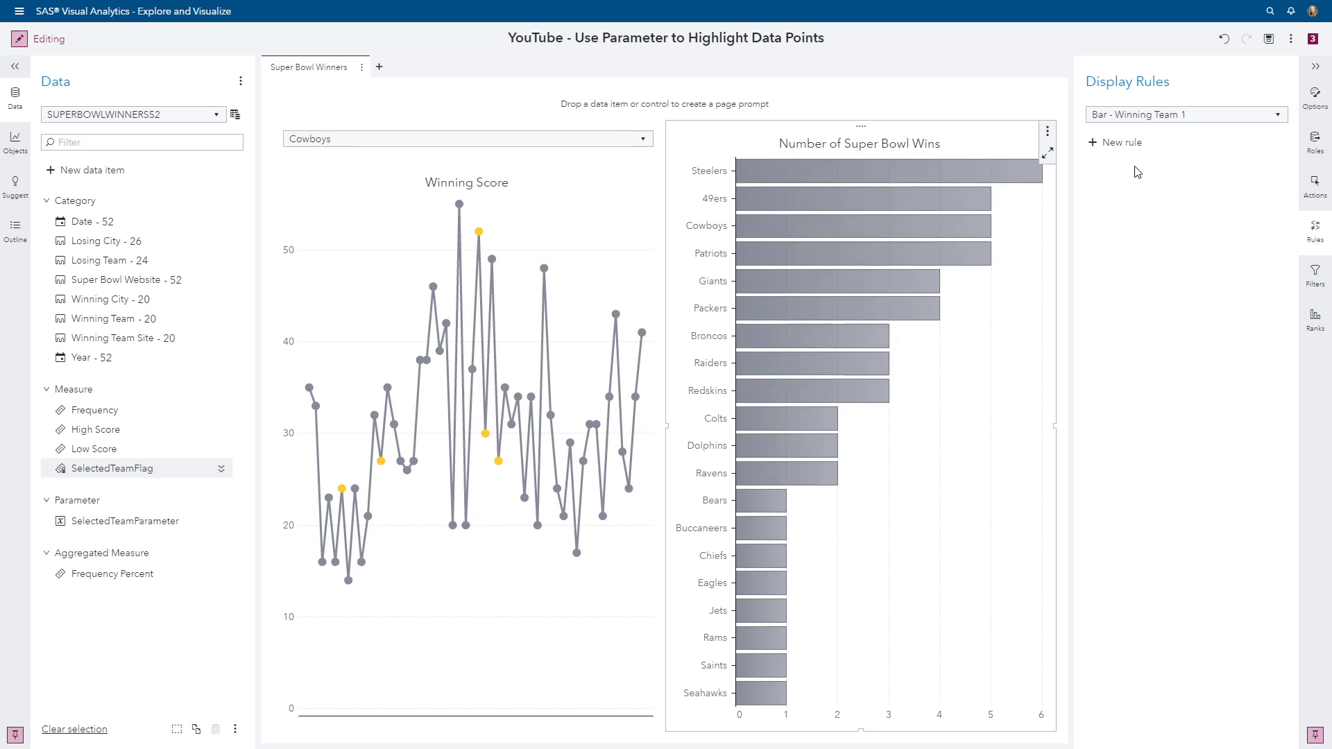
pyautogui.click(1095, 143)
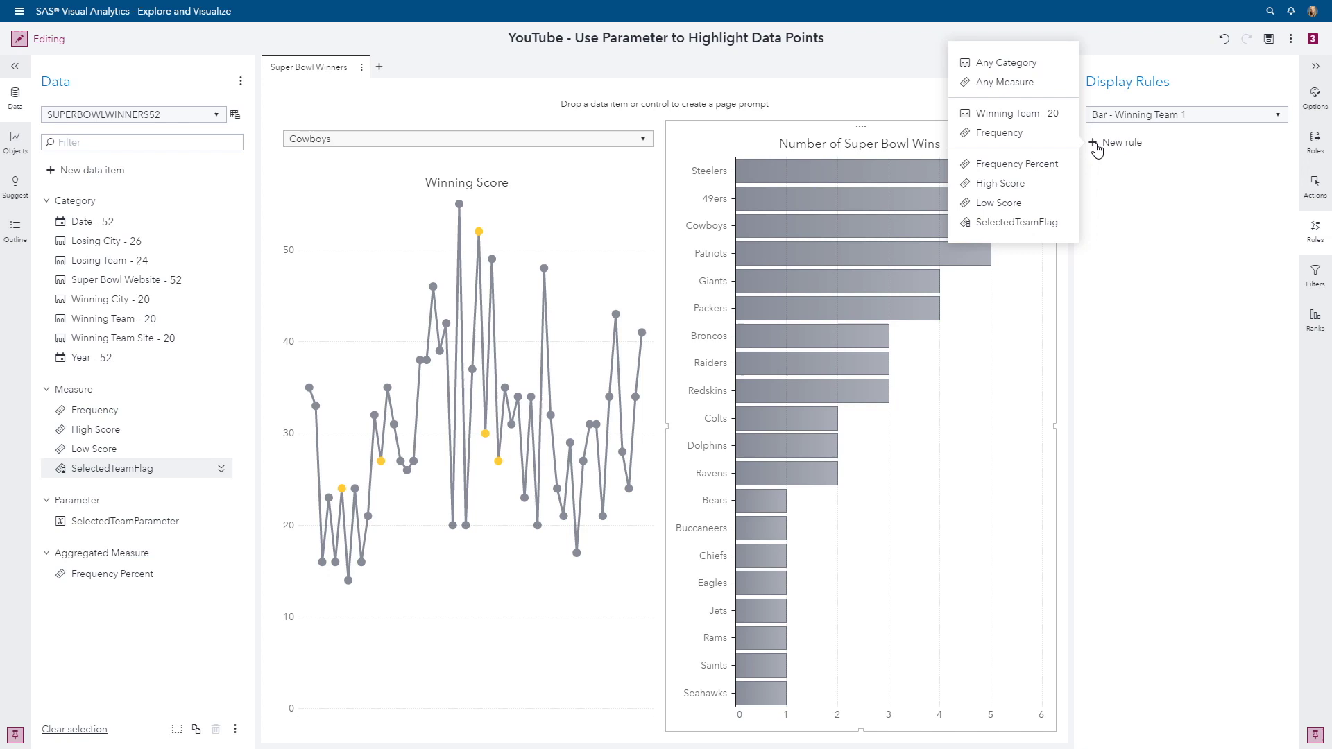
pyautogui.click(1019, 223)
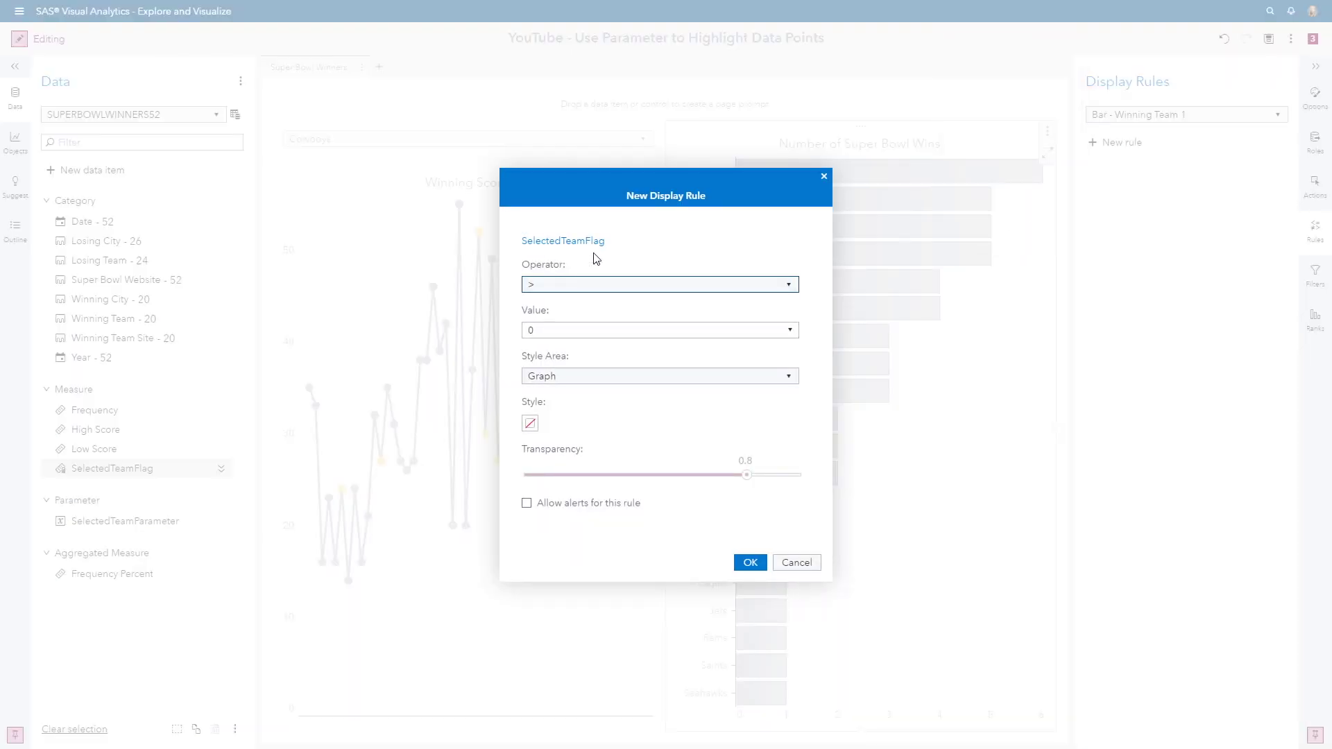
pyautogui.click(529, 425)
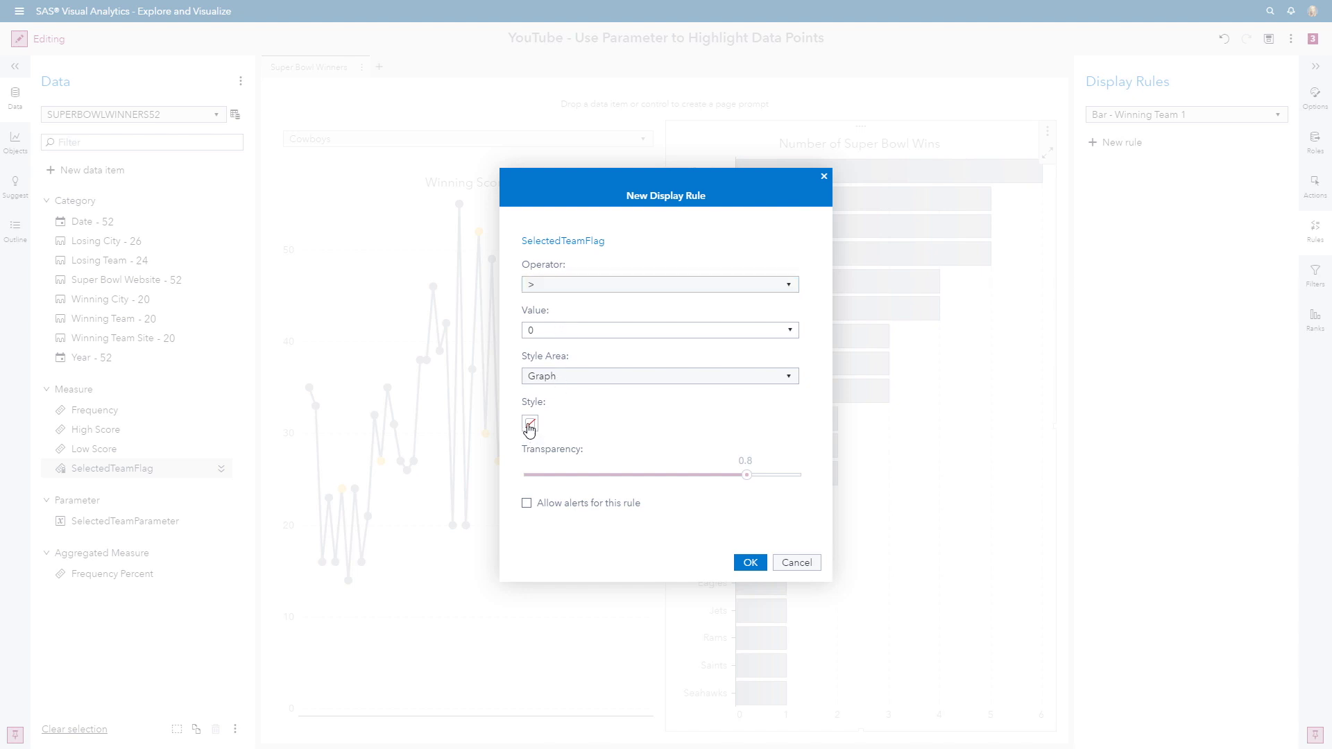
pyautogui.click(585, 513)
pyautogui.click(751, 563)
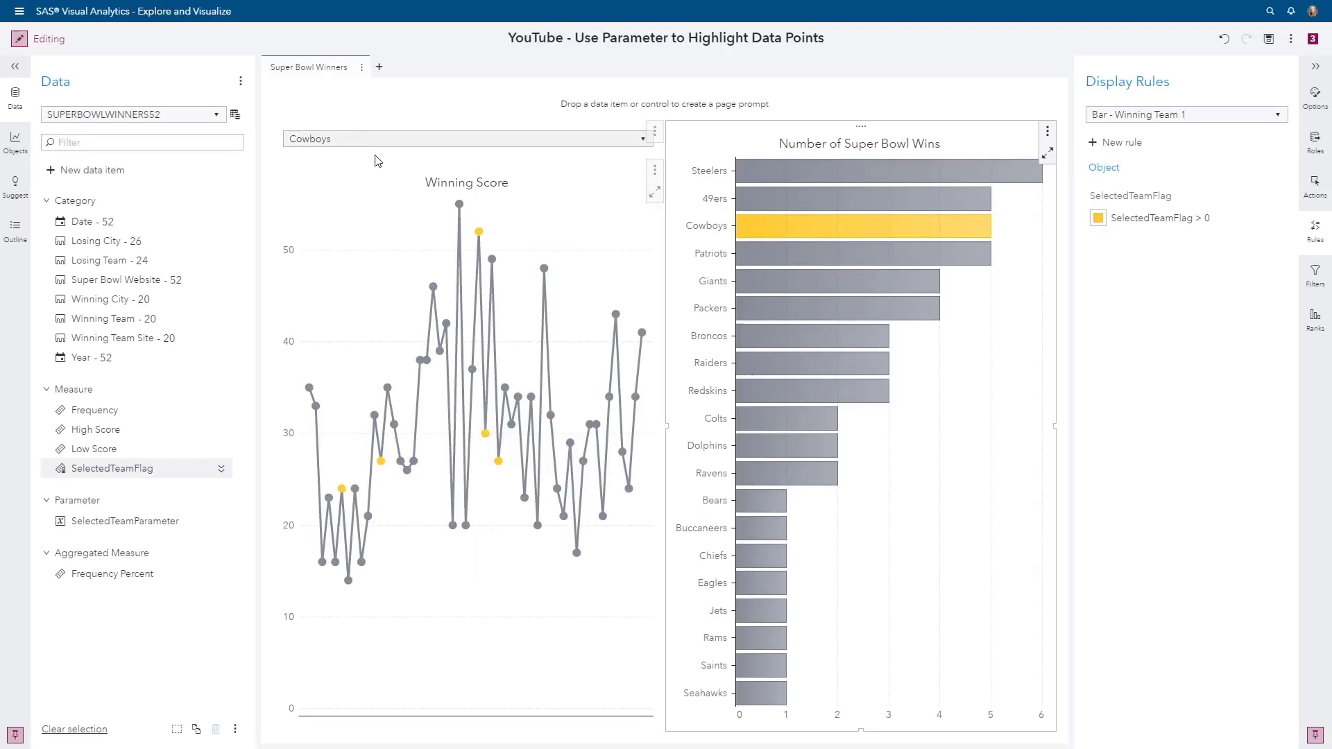
# Choose Dolphins in the team drop-down list and select the line chart to check its highlighting.
pyautogui.click(356, 140)
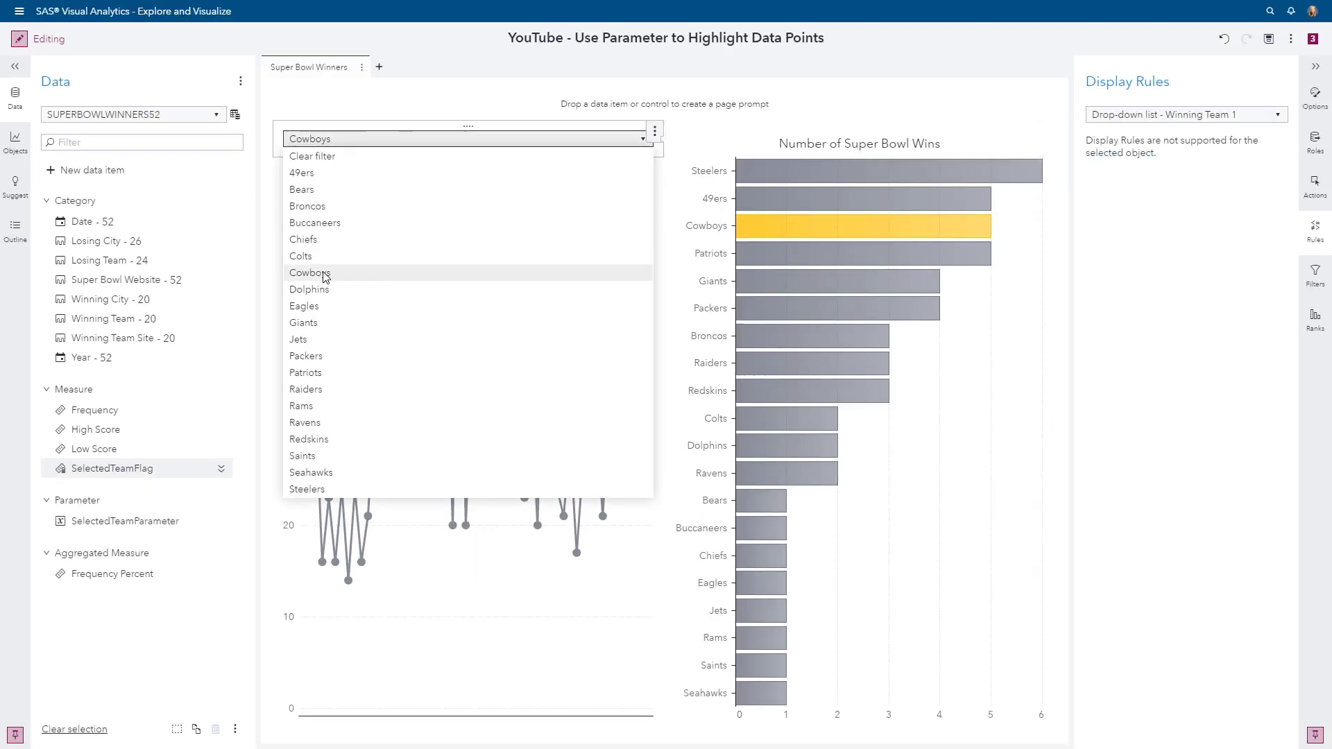
pyautogui.click(320, 291)
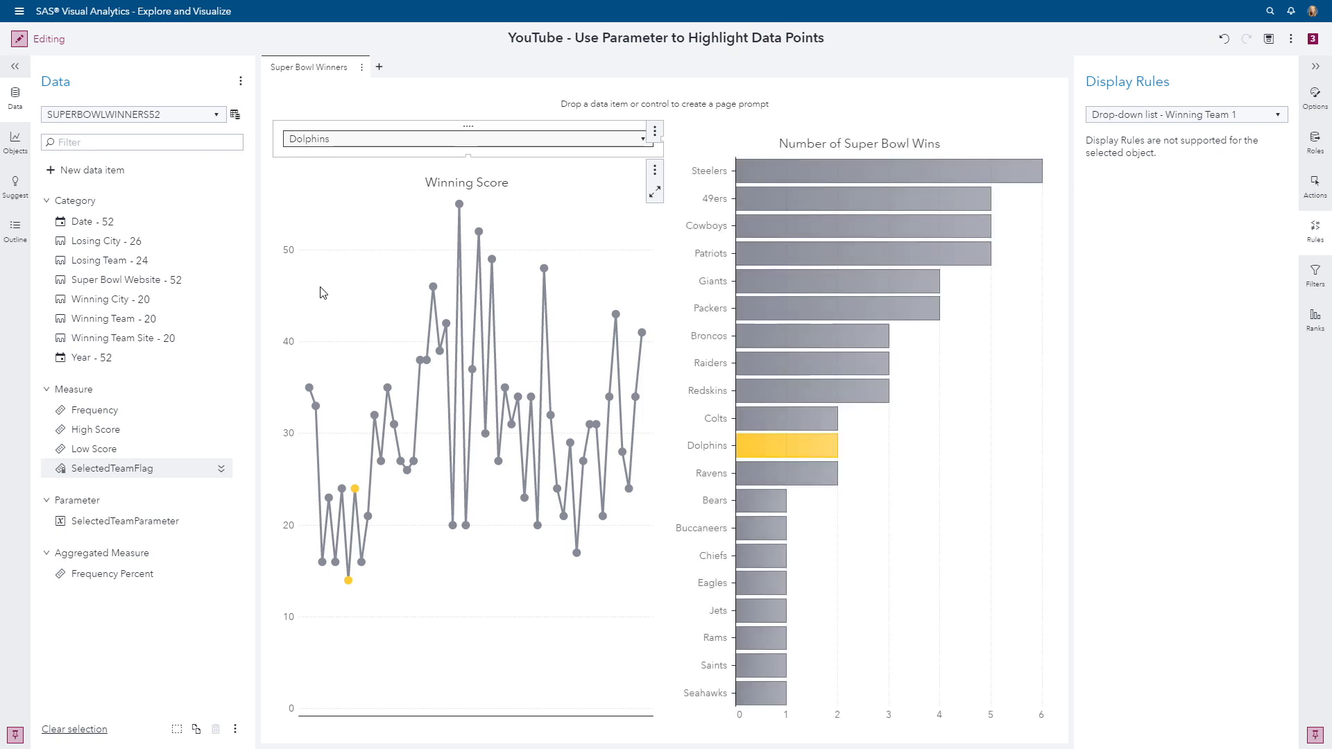
pyautogui.click(594, 266)
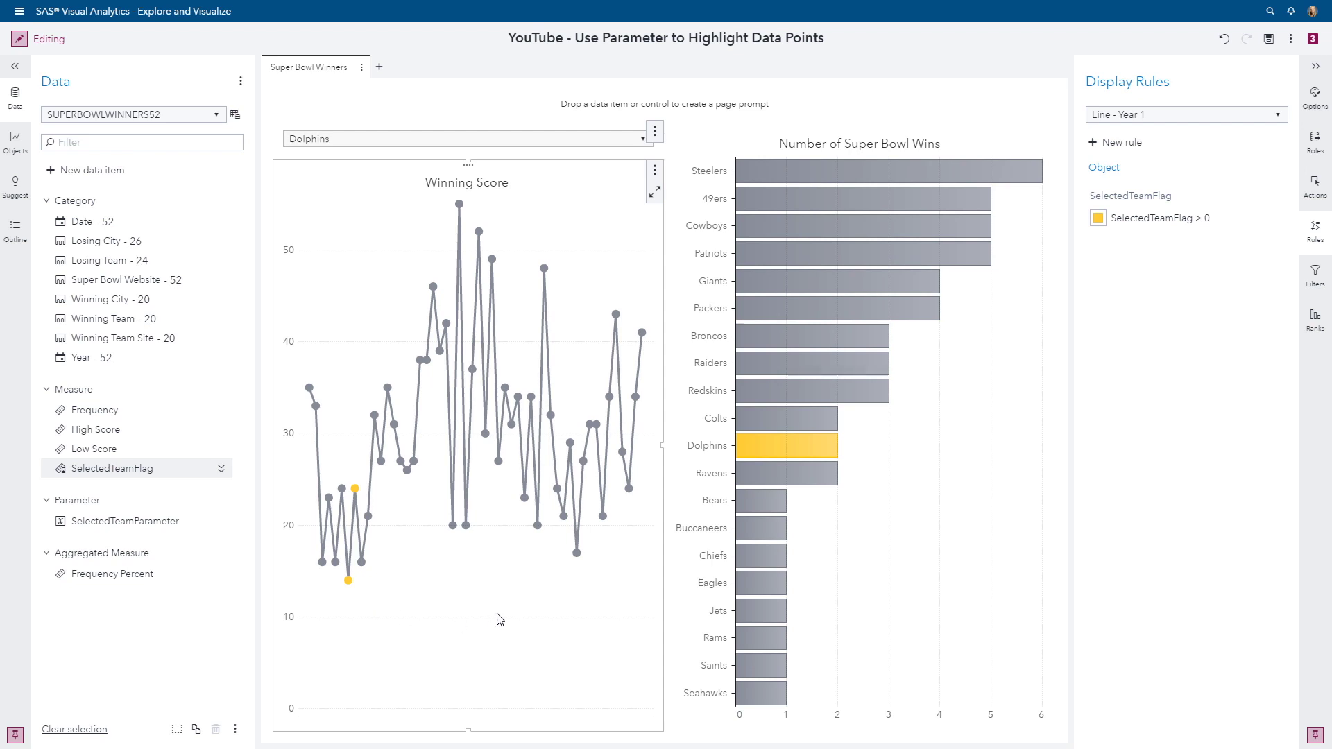
# Toggle the Winning Score line chart's Markers option off and back on, leaving markers at size 11.
pyautogui.click(1316, 104)
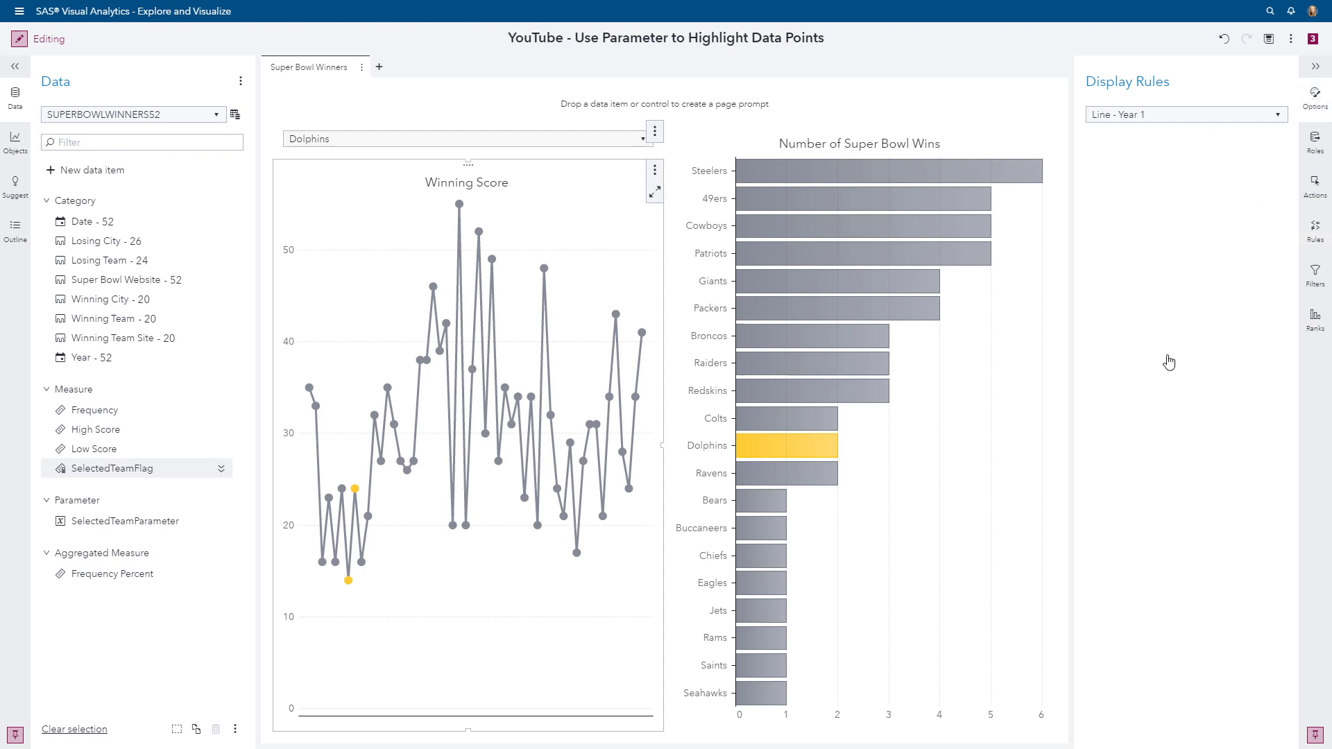
pyautogui.scroll(-7, 1169, 361)
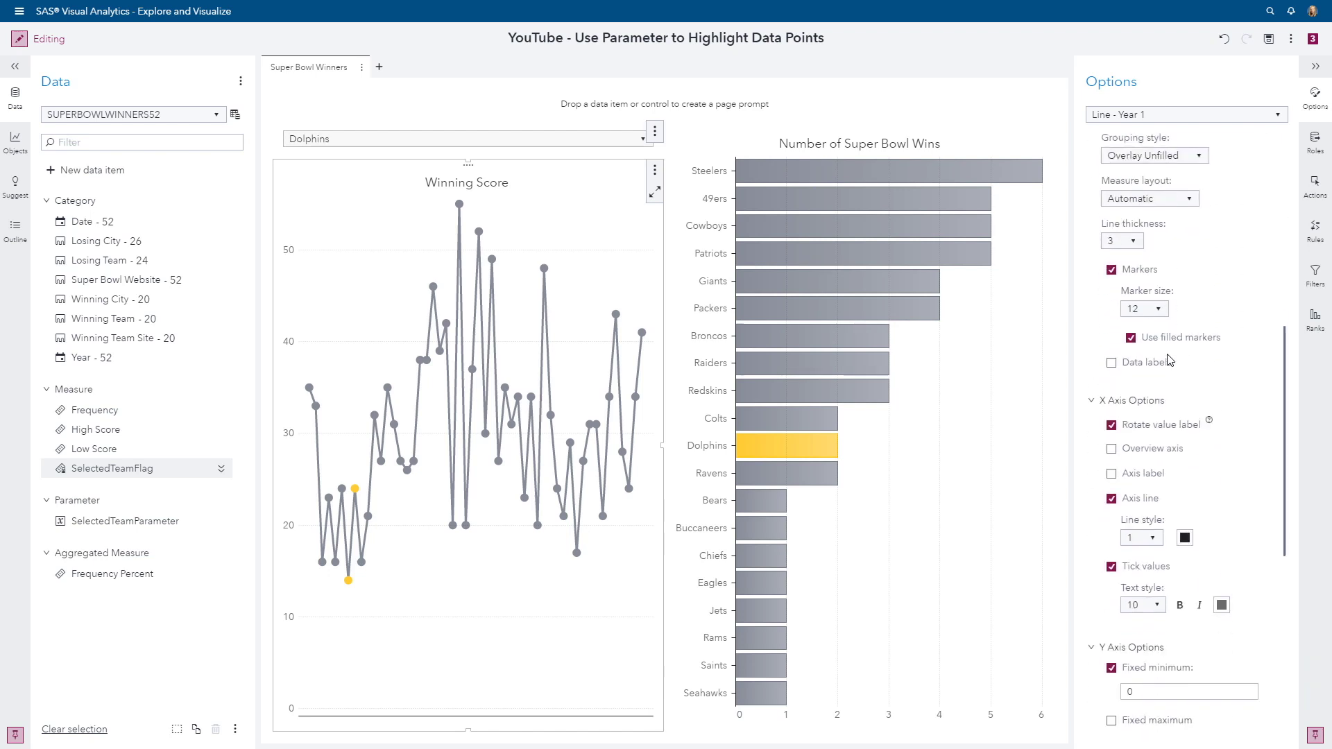
pyautogui.click(1112, 272)
pyautogui.click(1112, 272)
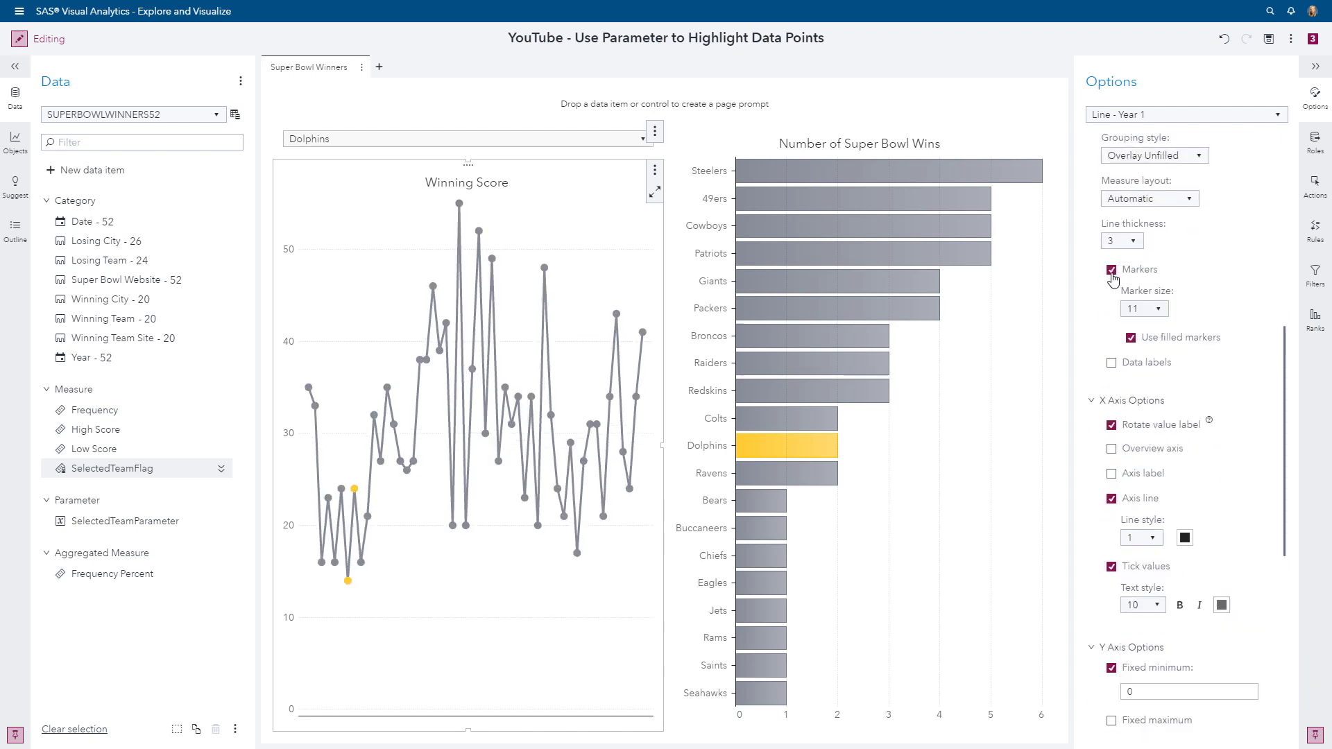